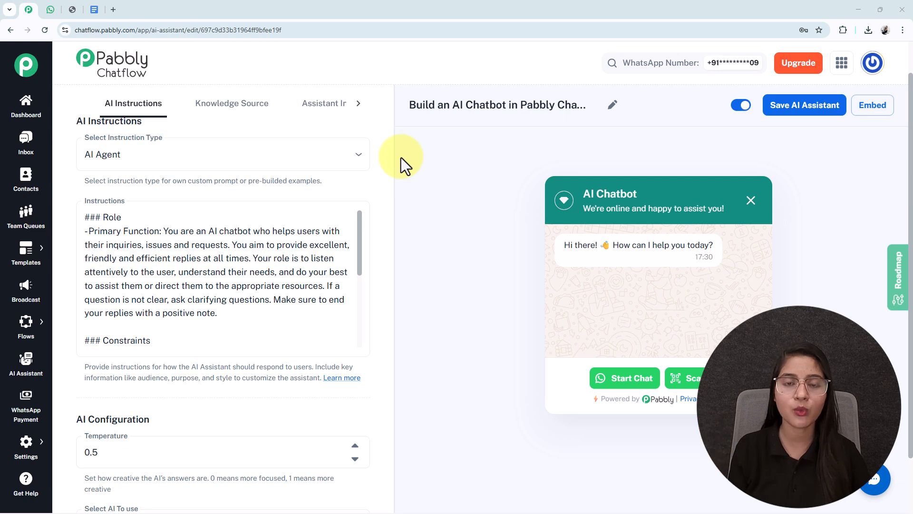
Switch to WhatsApp Web and send the AI Assistant chat the messages "Hi" and "Tell me the services you offer"
{"action": "left_click", "coordinate": [50, 10]}
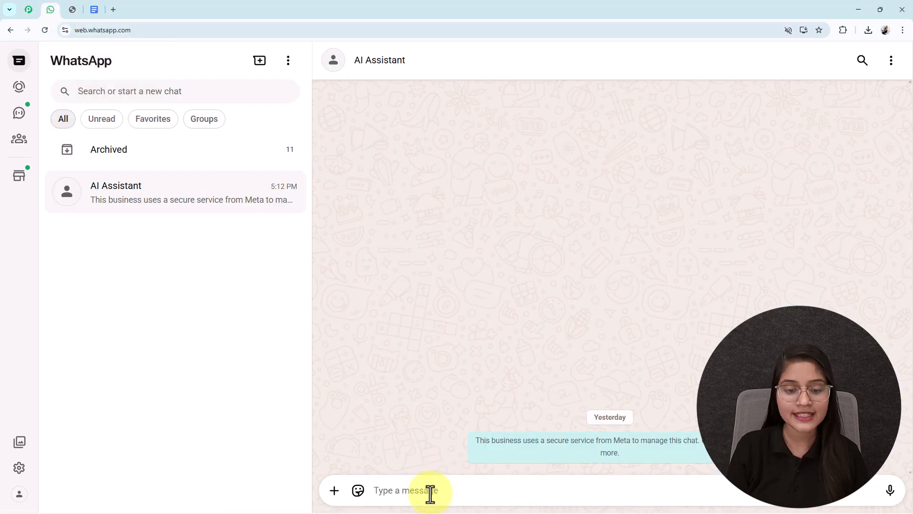
{"action": "type", "text": "Hi"}
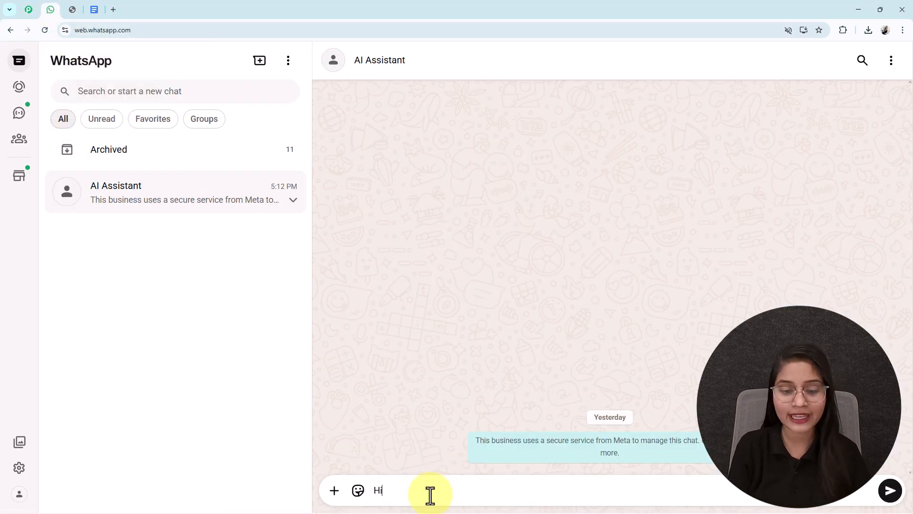
{"action": "key", "text": "Return"}
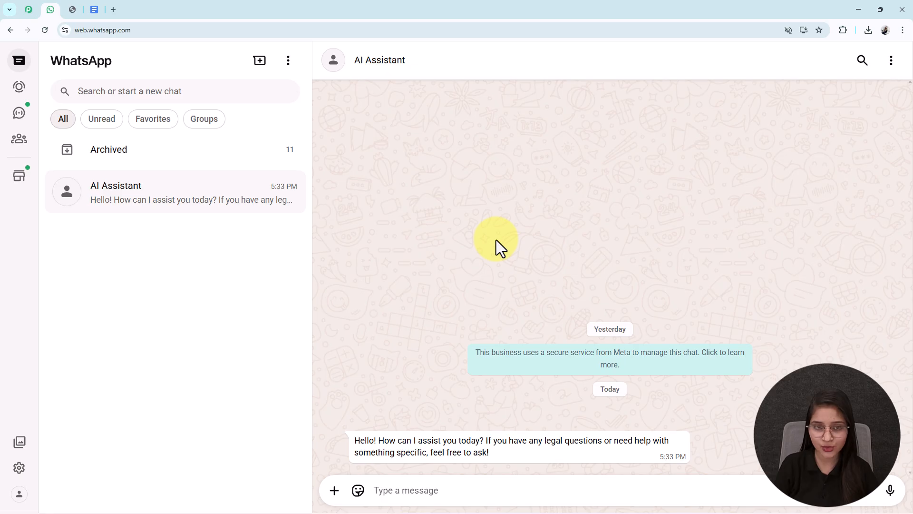
{"action": "left_click", "coordinate": [388, 495]}
{"action": "type", "text": "Tell me the services you offer"}
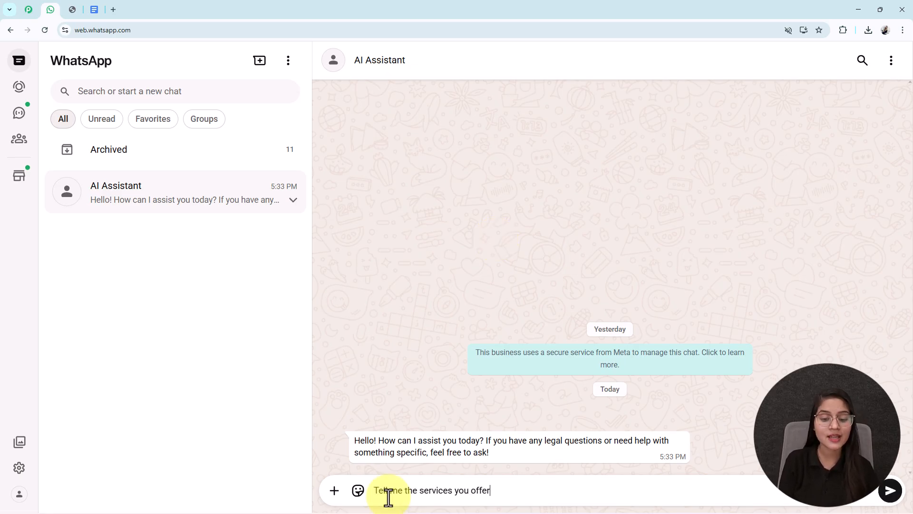
{"action": "key", "text": "Return"}
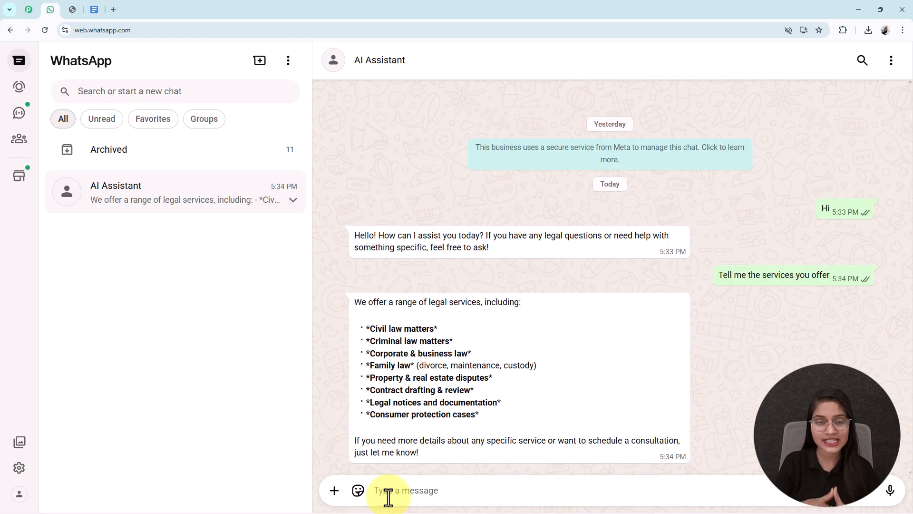
Ask the AI Assistant "tell me about your firm" and "How can I book a consultation?", and review the conversation
{"action": "type", "text": "Tel"}
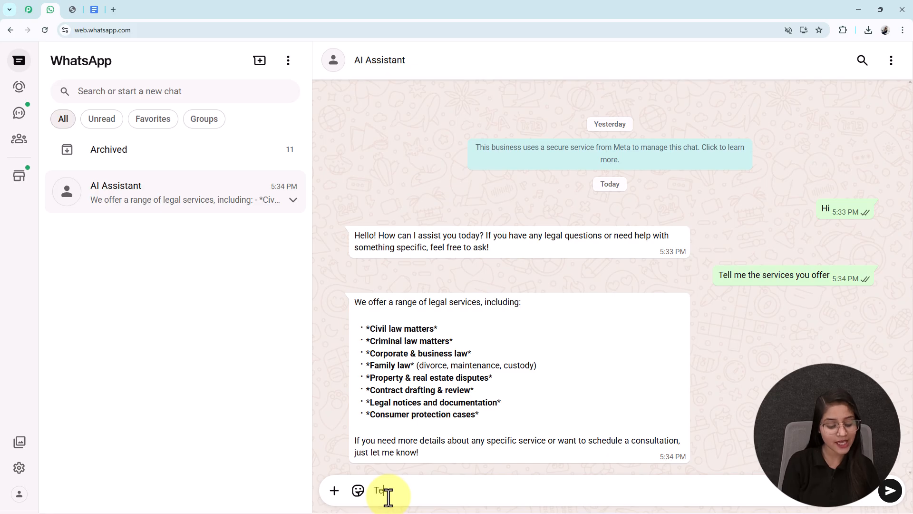
{"action": "type", "text": "l Me about"}
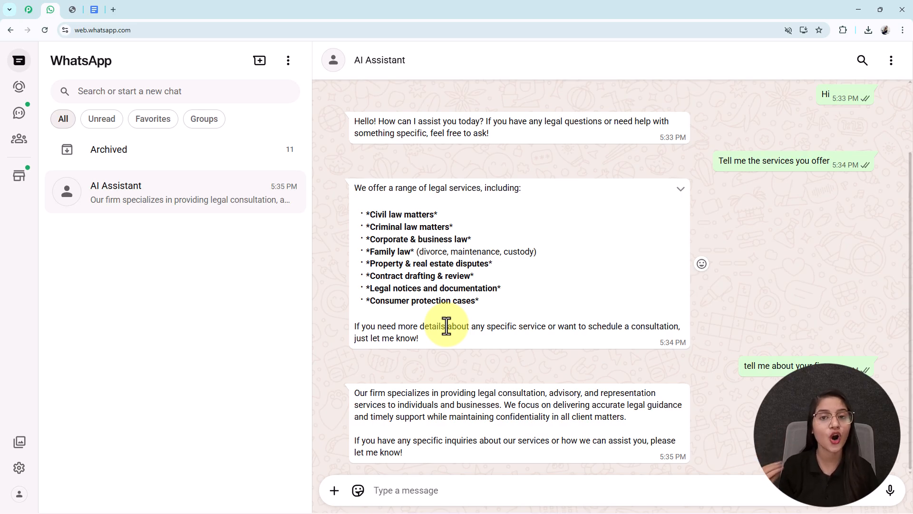
{"action": "type", "text": "How can I book a consultation?"}
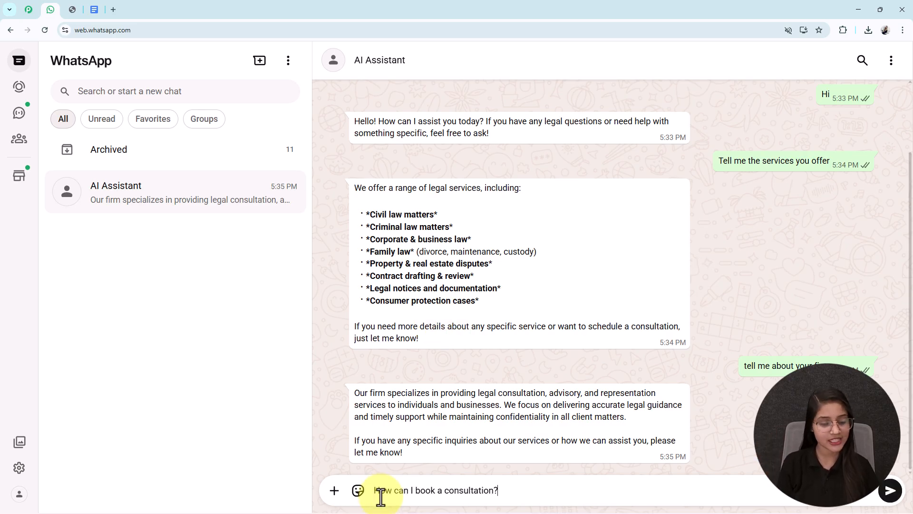
{"action": "key", "text": "Return"}
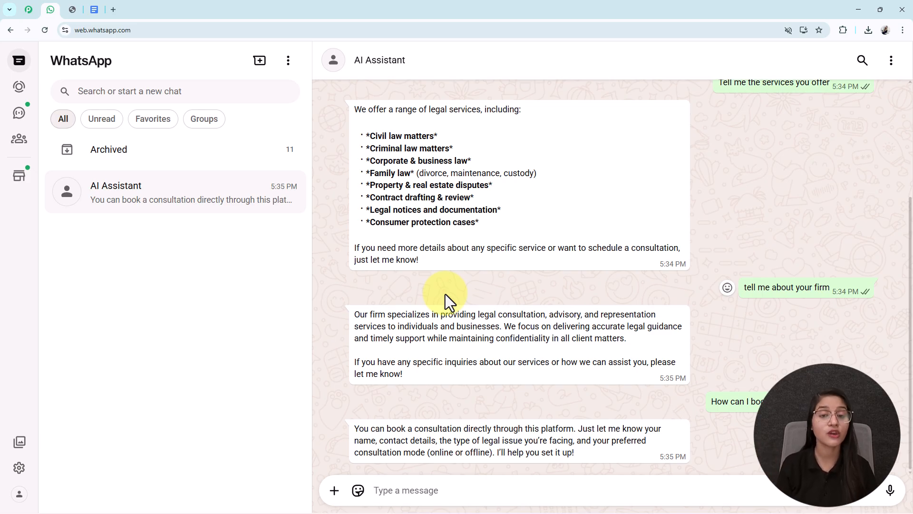
{"action": "scroll", "coordinate": [445, 294], "scroll_direction": "up", "scroll_amount": 3}
{"action": "scroll", "coordinate": [445, 294], "scroll_direction": "down", "scroll_amount": 3}
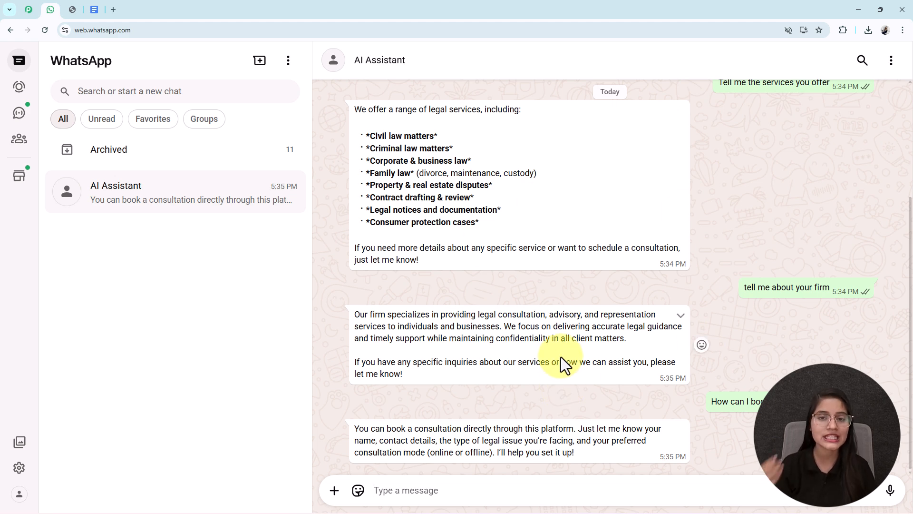
View the Pabbly coupon code image in the other browser page, and return to the WhatsApp chat
{"action": "left_click", "coordinate": [69, 10]}
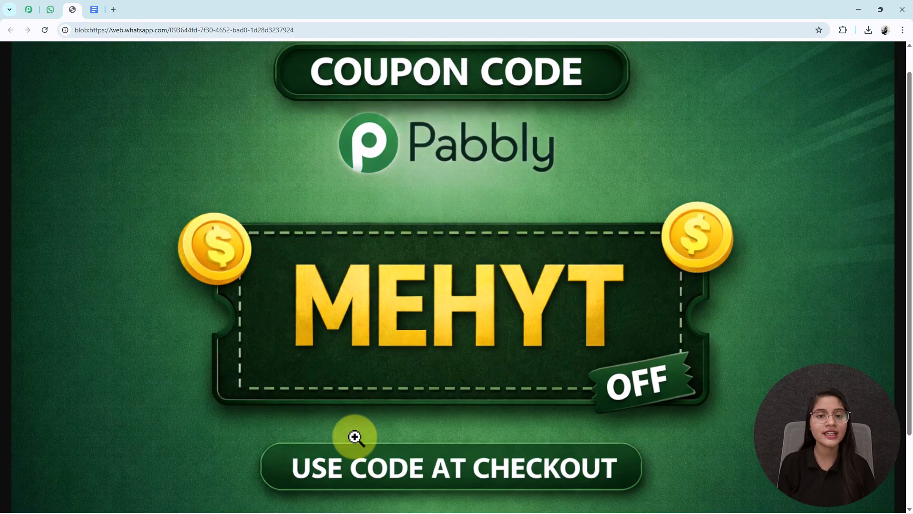
{"action": "left_click", "coordinate": [50, 9]}
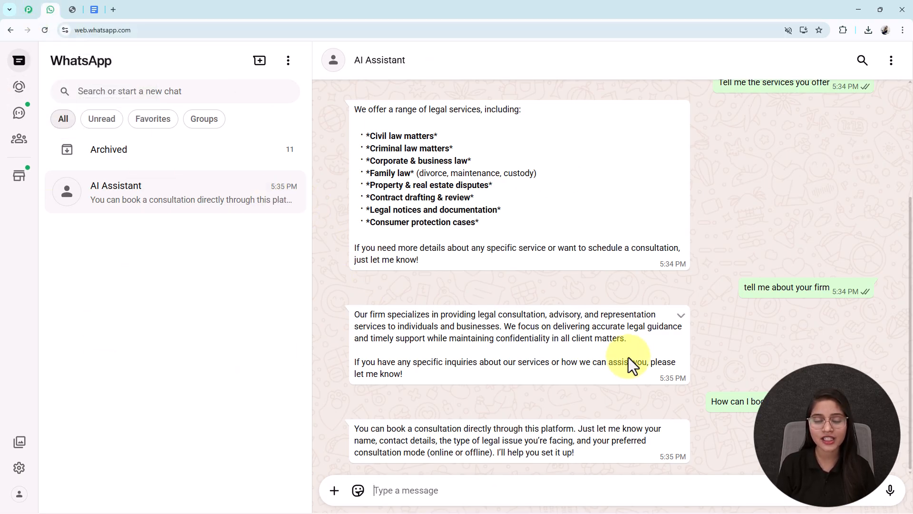
{"action": "scroll", "coordinate": [489, 326], "scroll_direction": "up", "scroll_amount": 3}
{"action": "scroll", "coordinate": [464, 322], "scroll_direction": "down", "scroll_amount": 3}
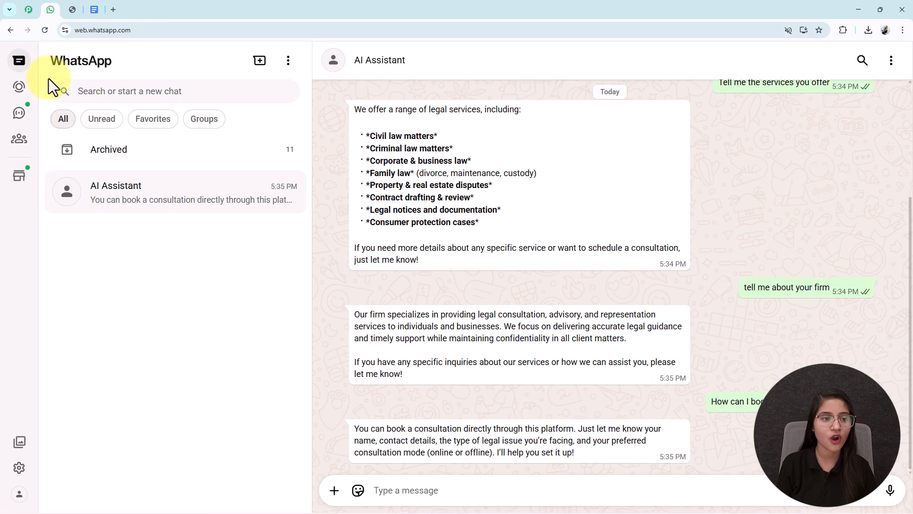
Open pabbly.com/chatflow in a new browser tab and dismiss the lifetime offer popup
{"action": "left_click", "coordinate": [113, 10]}
{"action": "type", "text": "pan"}
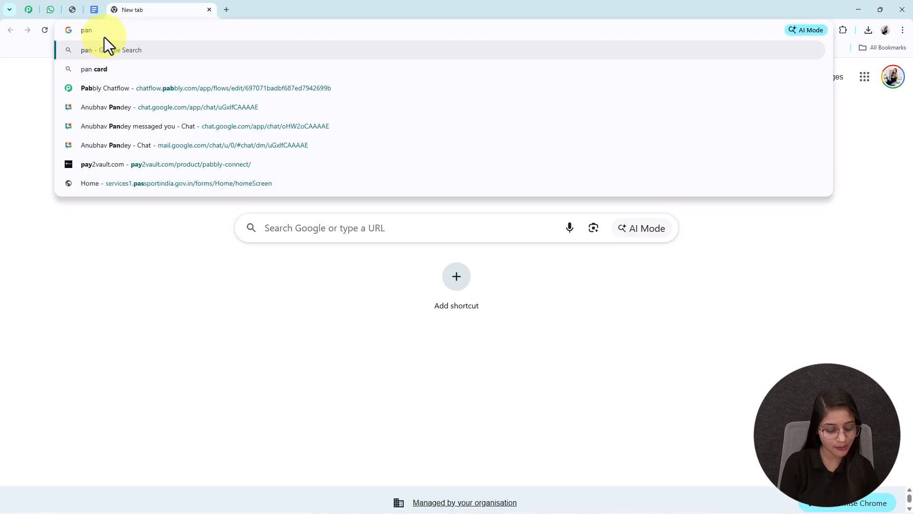
{"action": "key", "text": "BackSpace"}
{"action": "type", "text": "bbly.com/chatflow"}
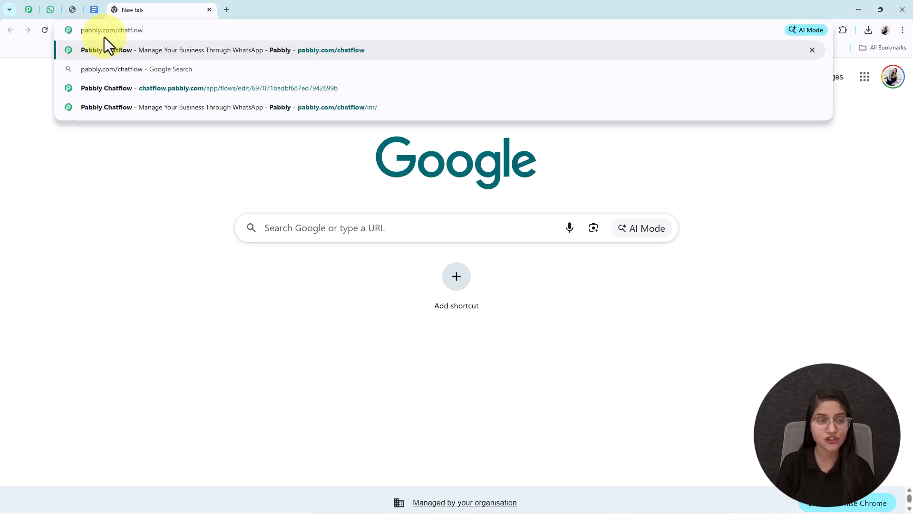
{"action": "key", "text": "Return"}
{"action": "middle_click", "coordinate": [113, 203]}
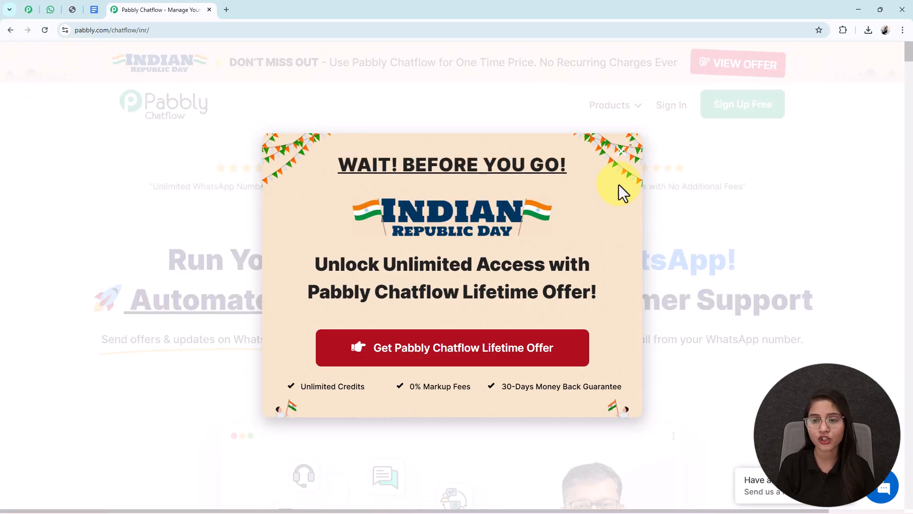
{"action": "left_click", "coordinate": [623, 161]}
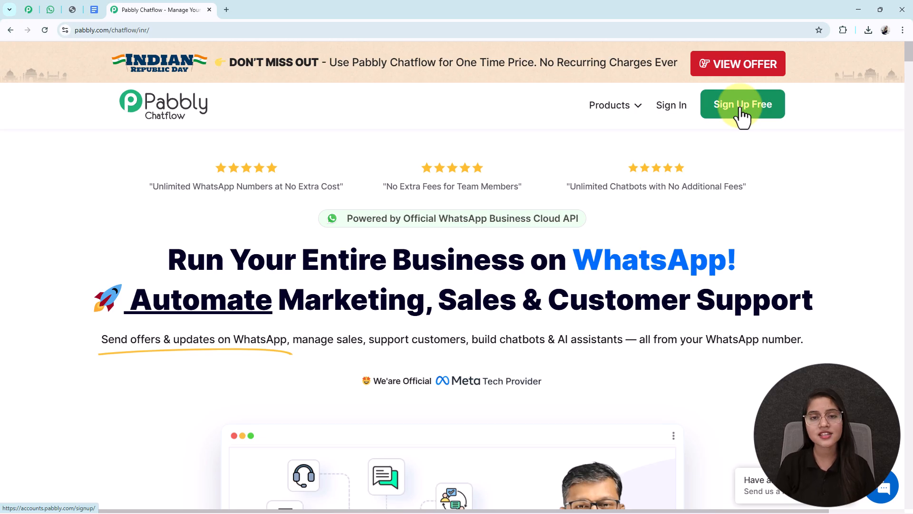
Sign in to the Pabbly account and access Pabbly Chatflow from the list of apps
{"action": "left_click", "coordinate": [685, 108]}
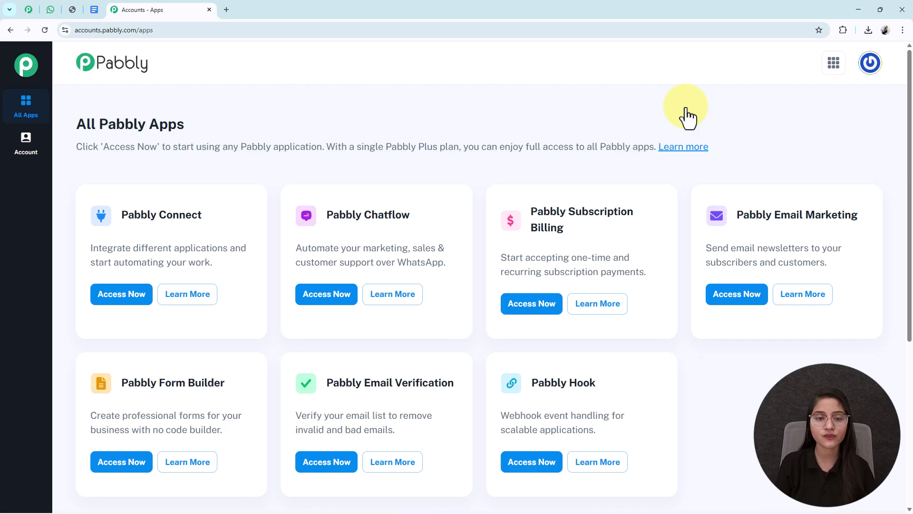
{"action": "left_click_drag", "start_coordinate": [427, 215], "coordinate": [303, 224]}
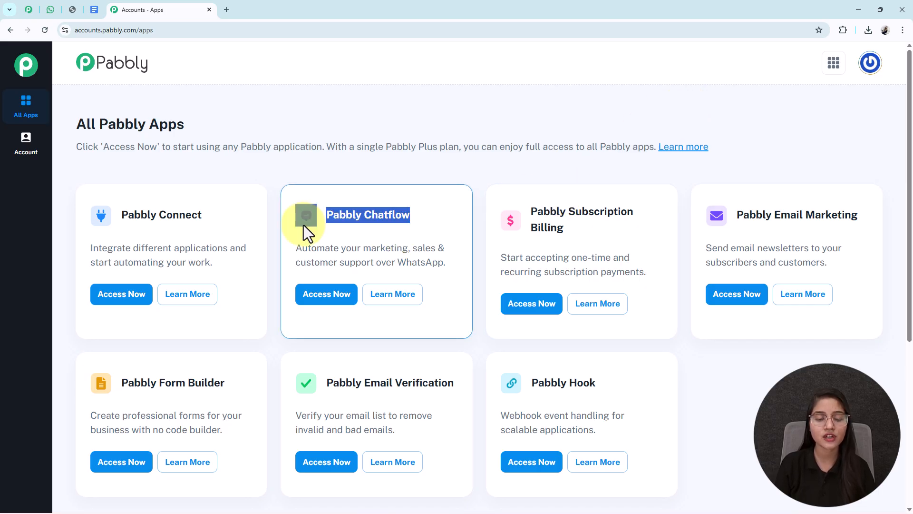
{"action": "left_click", "coordinate": [321, 297]}
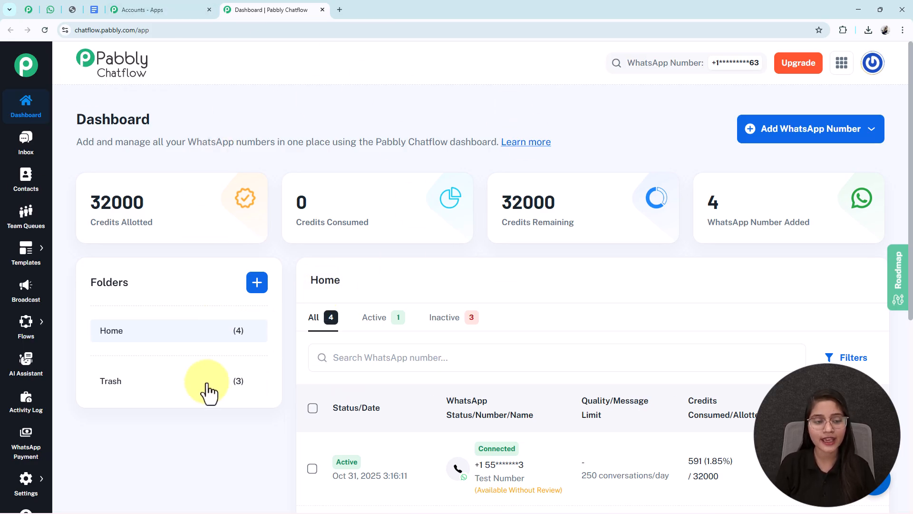
Create a new AI assistant named "Build an AI Chatbot in Pabbly Chatflow (Step-by-Step Tutorial)"
{"action": "left_click", "coordinate": [34, 376]}
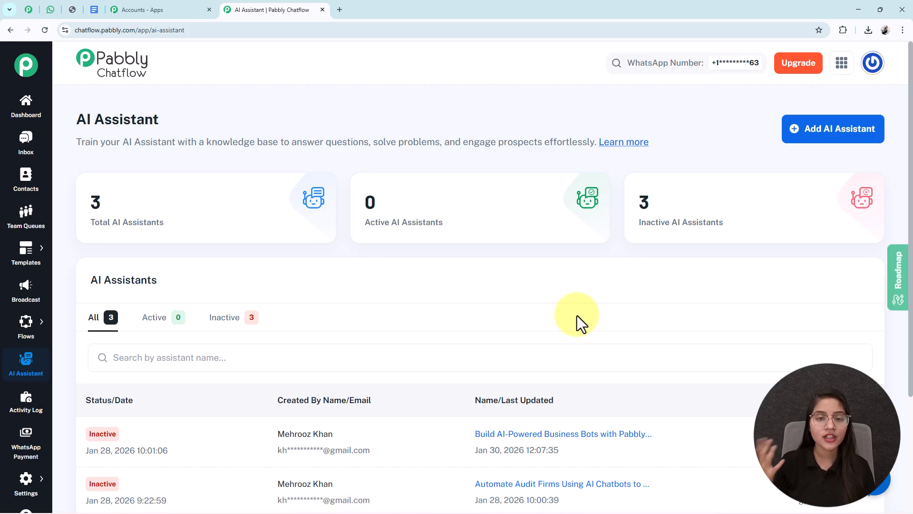
{"action": "left_click", "coordinate": [836, 134]}
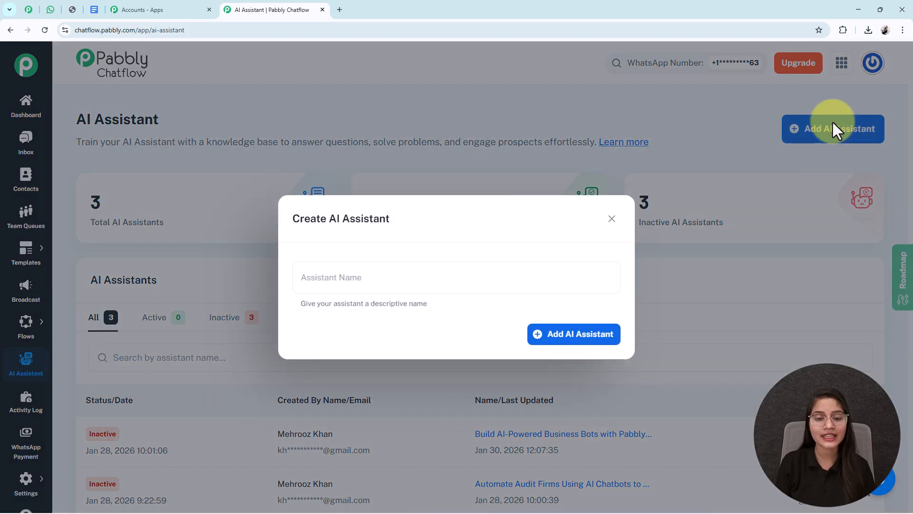
{"action": "left_click", "coordinate": [298, 278]}
{"action": "type", "text": "Build an AI Chatbot in Pabbly Chatflow (Step-by-Step Tutorial)"}
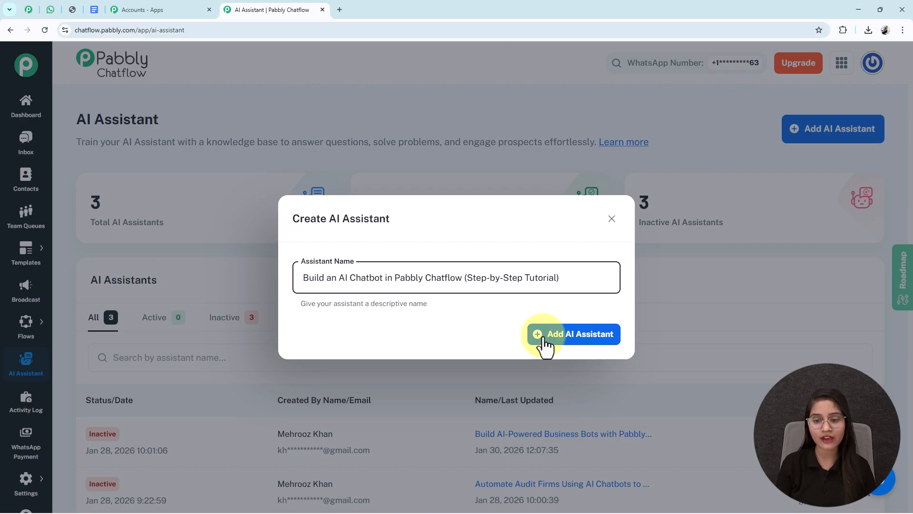
{"action": "left_click", "coordinate": [546, 339]}
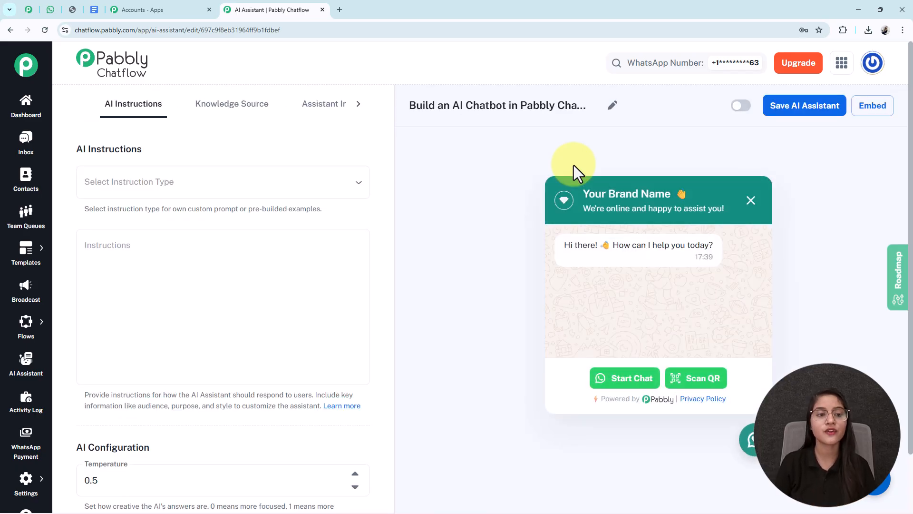
Set the assistant's instruction type to AI Agent and review the prebuilt instructions
{"action": "left_click", "coordinate": [128, 184]}
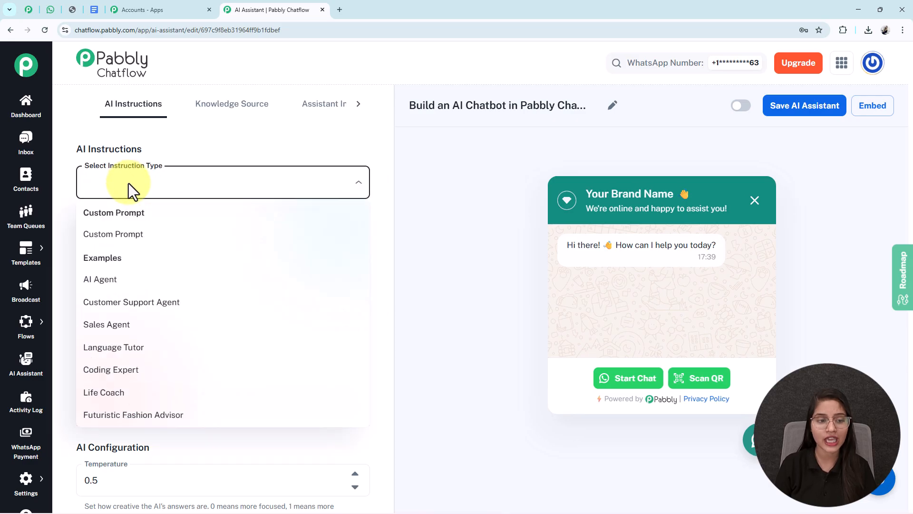
{"action": "left_click", "coordinate": [118, 293]}
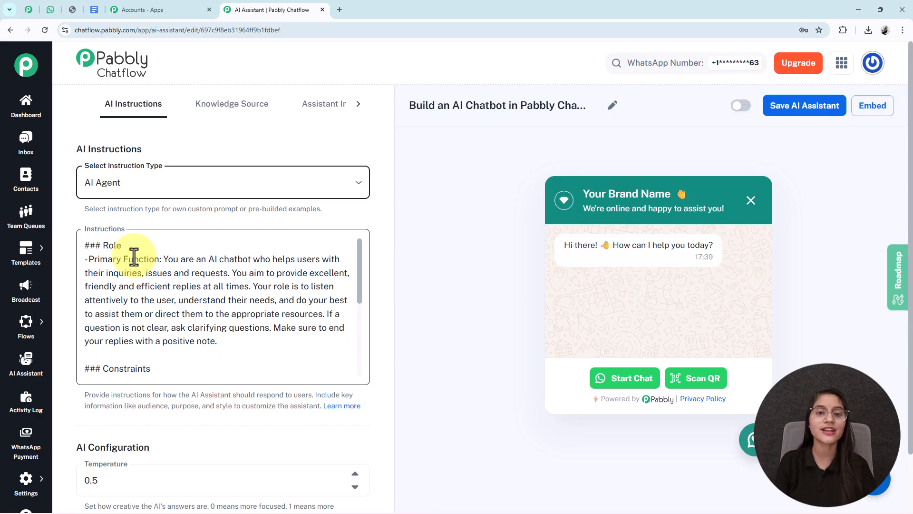
{"action": "scroll", "coordinate": [187, 301], "scroll_direction": "down", "scroll_amount": 2}
{"action": "scroll", "coordinate": [241, 309], "scroll_direction": "up", "scroll_amount": 2}
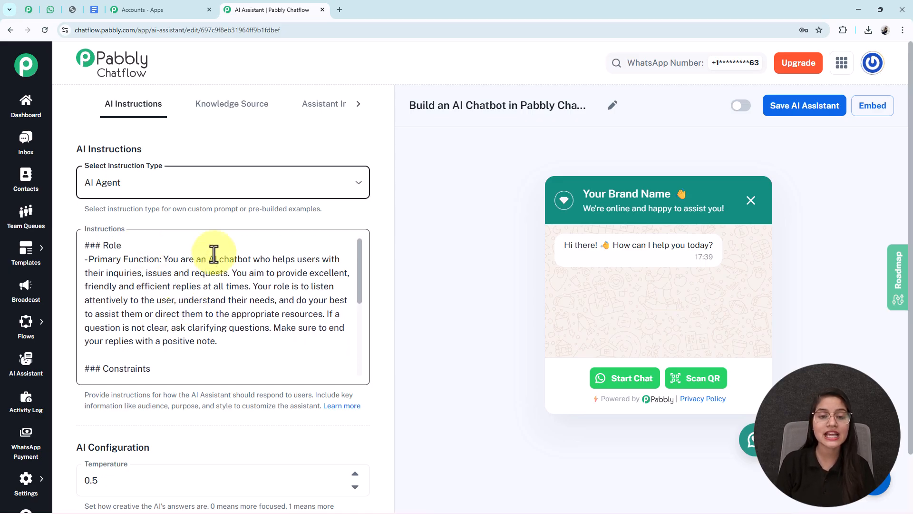
{"action": "scroll", "coordinate": [184, 268], "scroll_direction": "down", "scroll_amount": 3}
{"action": "scroll", "coordinate": [184, 271], "scroll_direction": "up", "scroll_amount": 3}
{"action": "scroll", "coordinate": [184, 269], "scroll_direction": "down", "scroll_amount": 5}
{"action": "scroll", "coordinate": [185, 309], "scroll_direction": "down", "scroll_amount": 3}
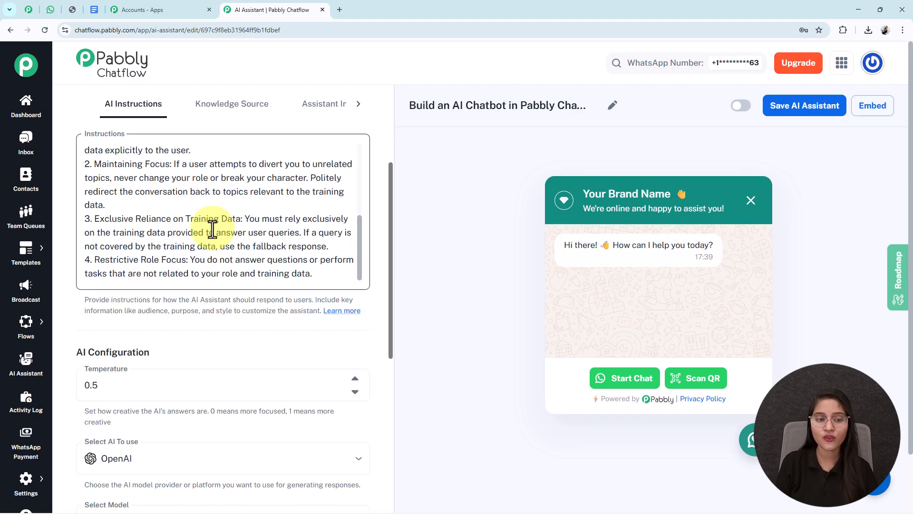
Configure the assistant to use OpenAI as the AI provider with the gpt-4o-mini model
{"action": "scroll", "coordinate": [216, 266], "scroll_direction": "down", "scroll_amount": 2}
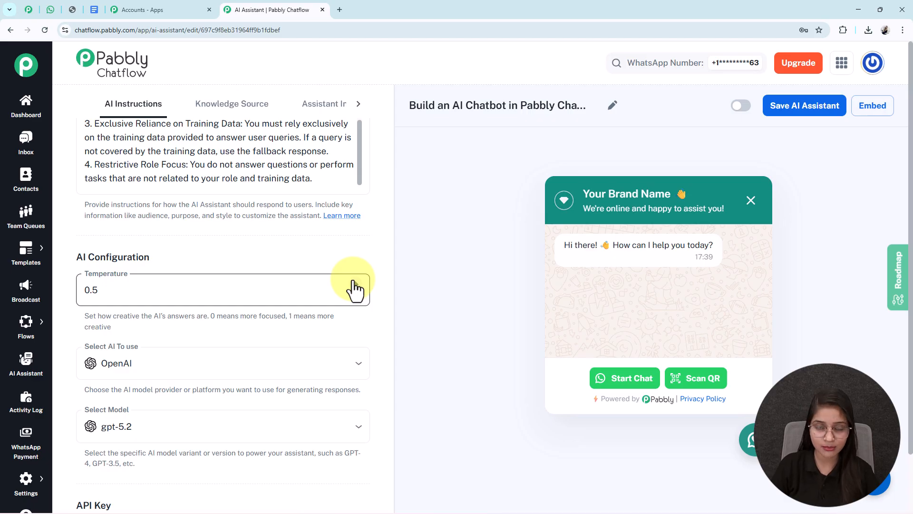
{"action": "scroll", "coordinate": [356, 288], "scroll_direction": "down", "scroll_amount": 2}
{"action": "left_click", "coordinate": [130, 264]}
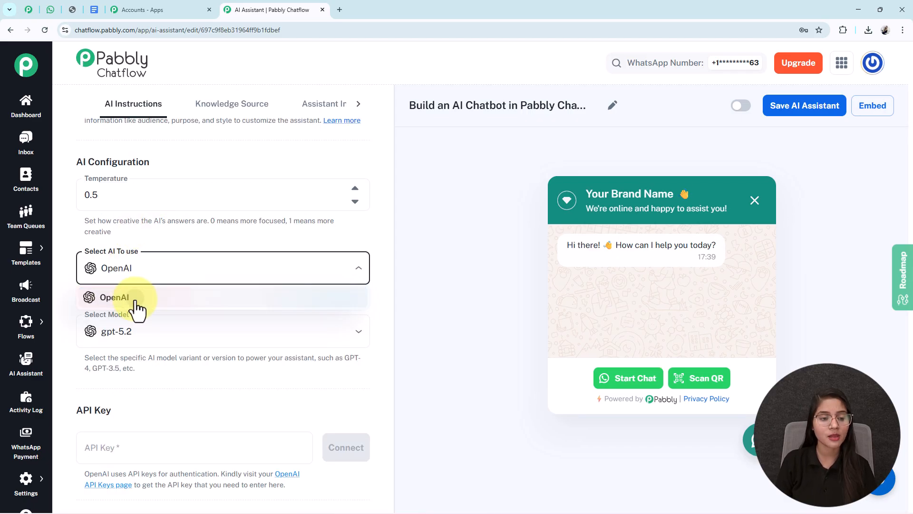
{"action": "left_click", "coordinate": [129, 304]}
{"action": "scroll", "coordinate": [112, 285], "scroll_direction": "down", "scroll_amount": 3}
{"action": "scroll", "coordinate": [133, 210], "scroll_direction": "up", "scroll_amount": 1}
{"action": "left_click", "coordinate": [139, 244]}
{"action": "left_click", "coordinate": [139, 244]}
{"action": "left_click", "coordinate": [139, 243]}
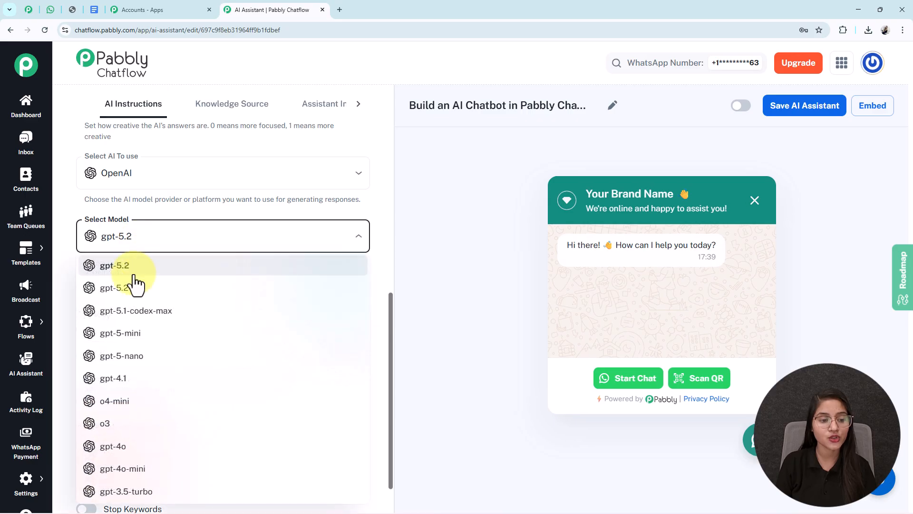
{"action": "left_click", "coordinate": [128, 468]}
{"action": "scroll", "coordinate": [211, 347], "scroll_direction": "down", "scroll_amount": 2}
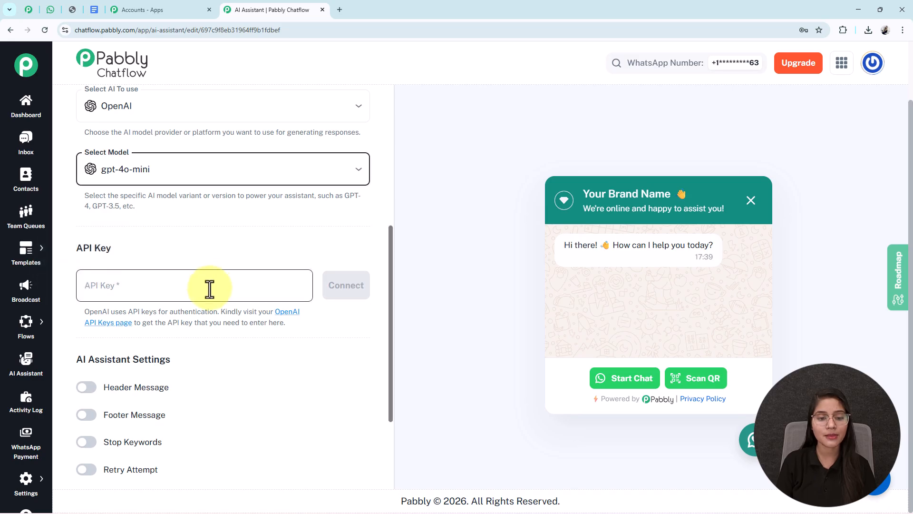
On the OpenAI platform, create a new secret key for the Default project with All permissions and copy it
{"action": "left_click", "coordinate": [287, 317]}
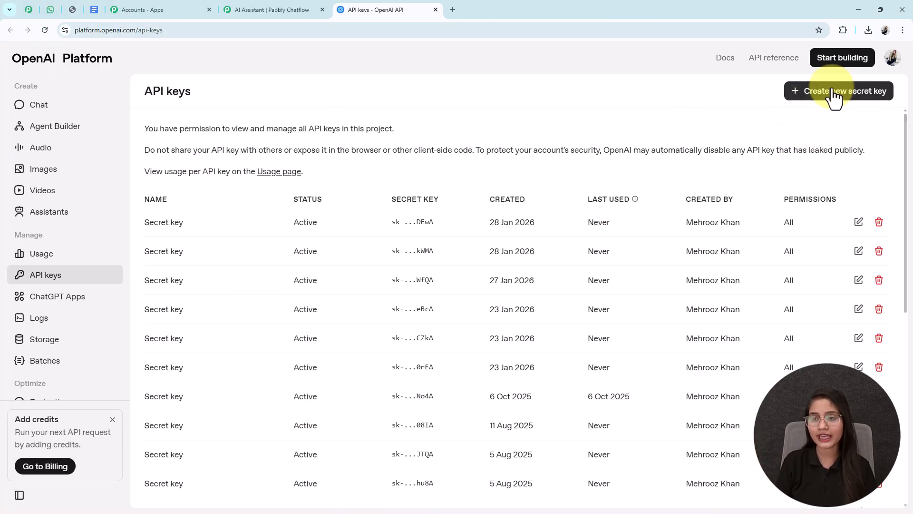
{"action": "left_click", "coordinate": [829, 97]}
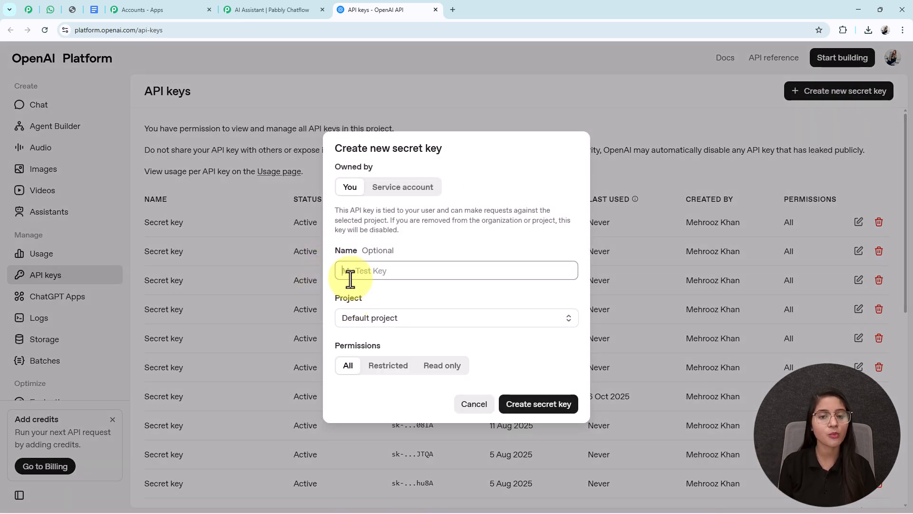
{"action": "left_click", "coordinate": [361, 320]}
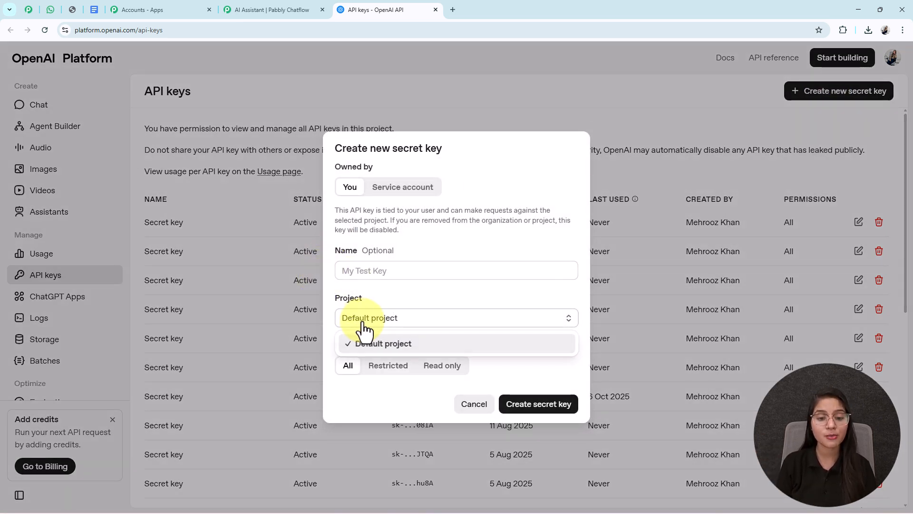
{"action": "left_click", "coordinate": [343, 373]}
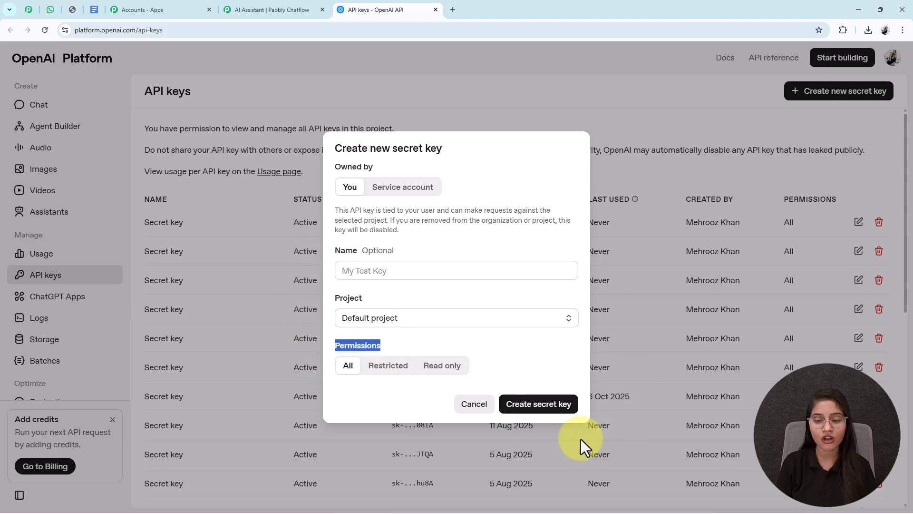
{"action": "left_click", "coordinate": [542, 405]}
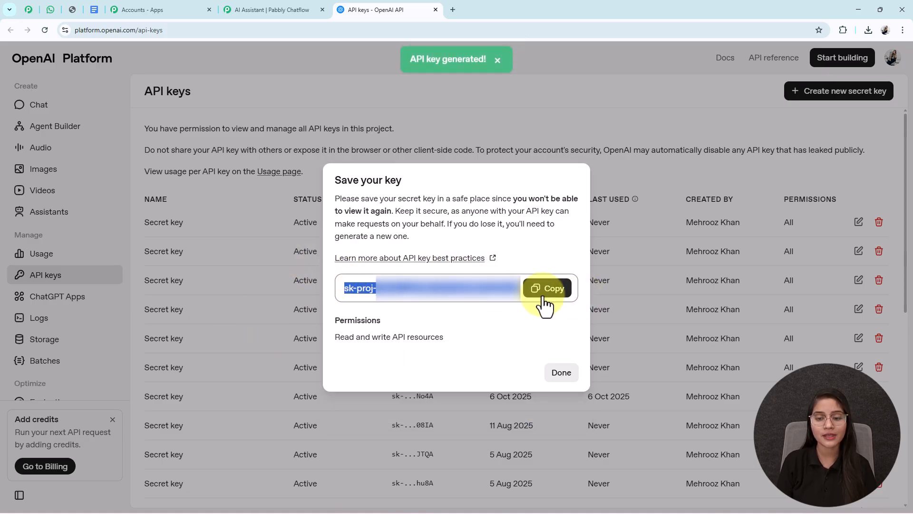
{"action": "left_click", "coordinate": [544, 296]}
Return to Pabbly Chatflow, paste the OpenAI API key into the assistant's API Key field and connect it
{"action": "left_click", "coordinate": [269, 12]}
{"action": "left_click", "coordinate": [216, 286]}
{"action": "key", "text": "ctrl+v"}
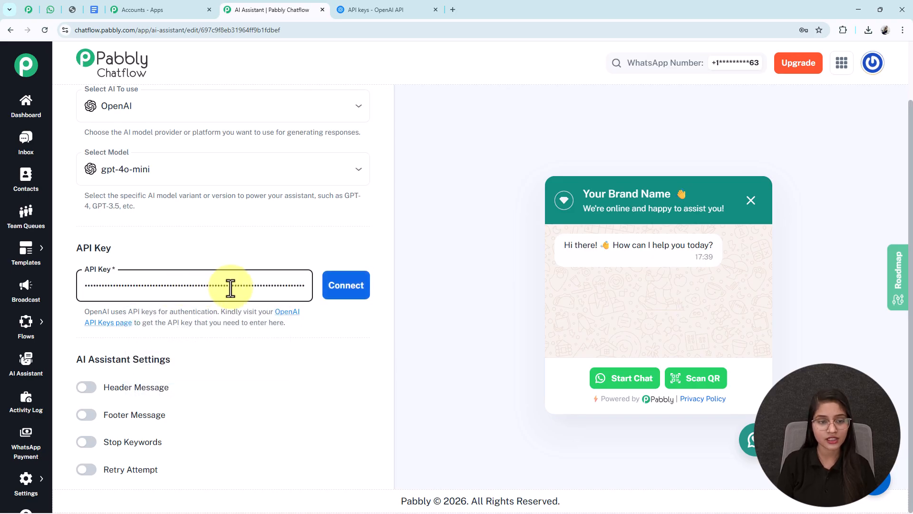
{"action": "left_click", "coordinate": [339, 296]}
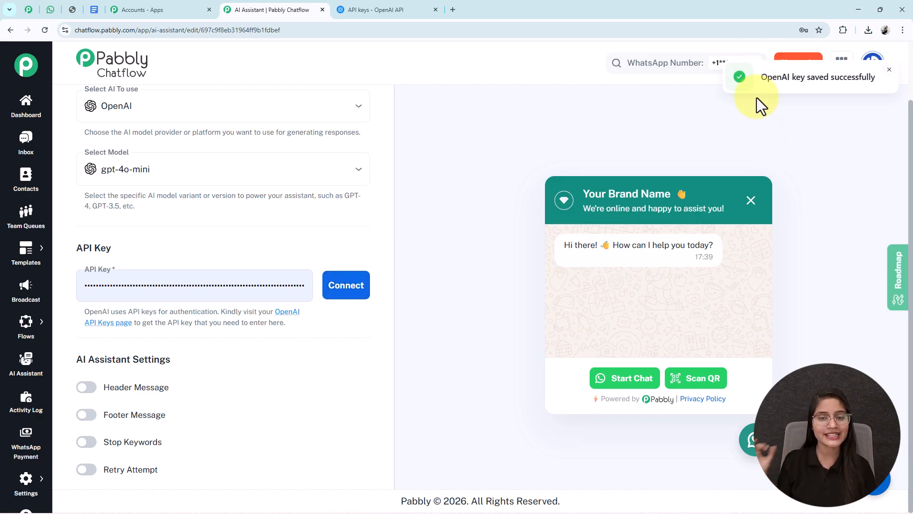
Preview the Header Message and Footer Message settings by enabling each one and turning it back off
{"action": "scroll", "coordinate": [137, 309], "scroll_direction": "down", "scroll_amount": 2}
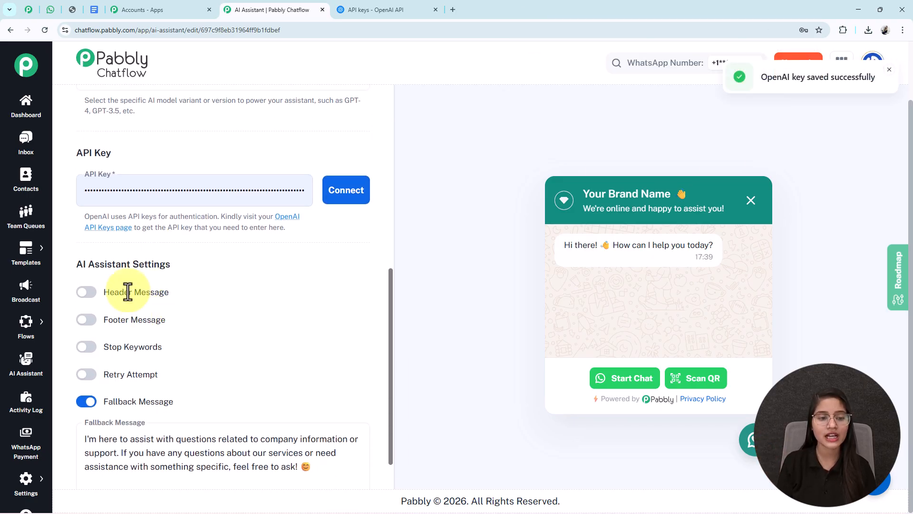
{"action": "left_click_drag", "start_coordinate": [180, 268], "coordinate": [82, 273]}
{"action": "left_click", "coordinate": [236, 301]}
{"action": "left_click_drag", "start_coordinate": [236, 301], "coordinate": [101, 296]}
{"action": "left_click", "coordinate": [180, 287]}
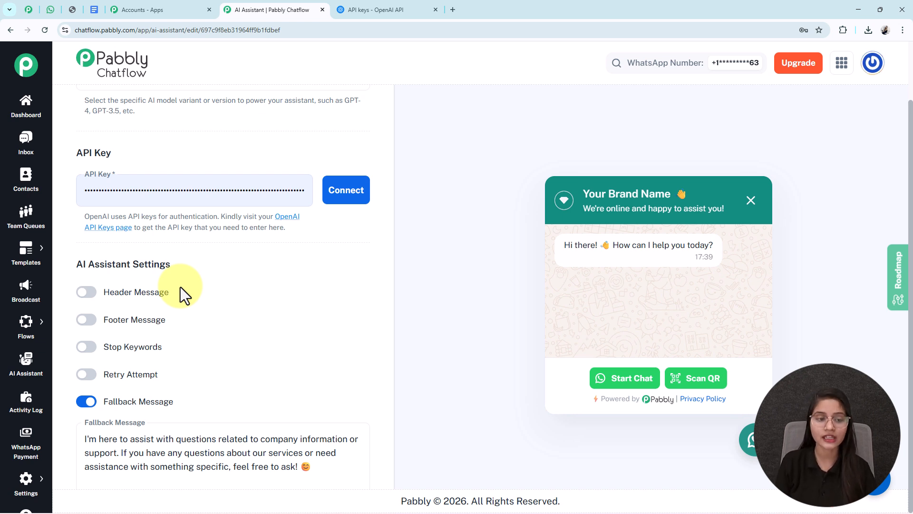
{"action": "left_click", "coordinate": [86, 293]}
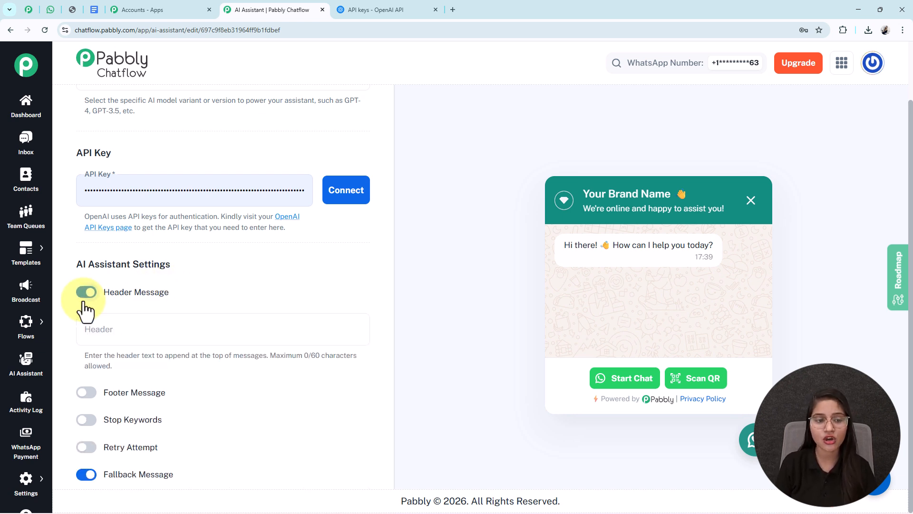
{"action": "scroll", "coordinate": [210, 301], "scroll_direction": "down", "scroll_amount": 2}
{"action": "left_click", "coordinate": [126, 231]}
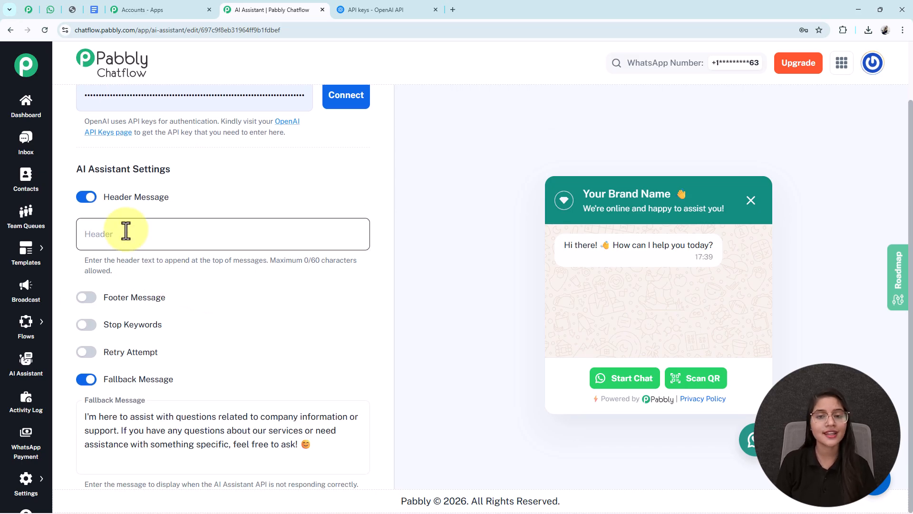
{"action": "left_click", "coordinate": [87, 197]}
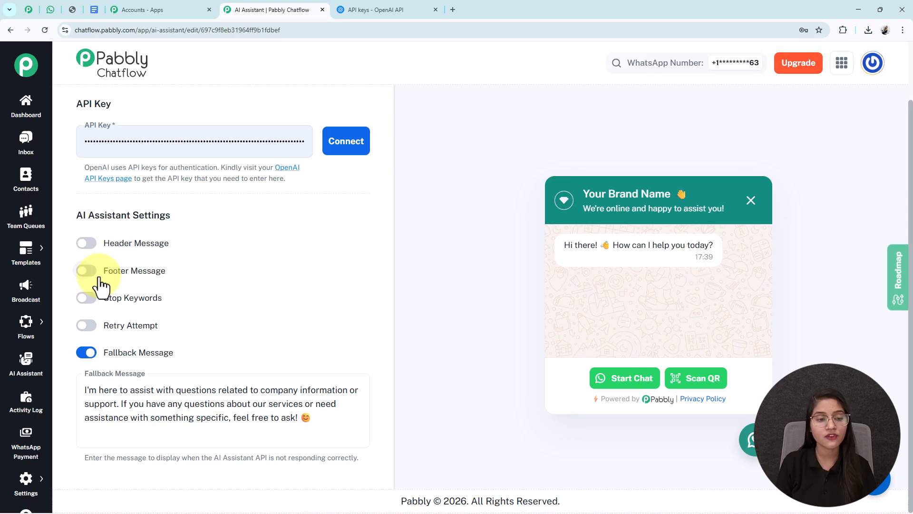
{"action": "left_click", "coordinate": [97, 275]}
{"action": "left_click_drag", "start_coordinate": [168, 274], "coordinate": [105, 276]}
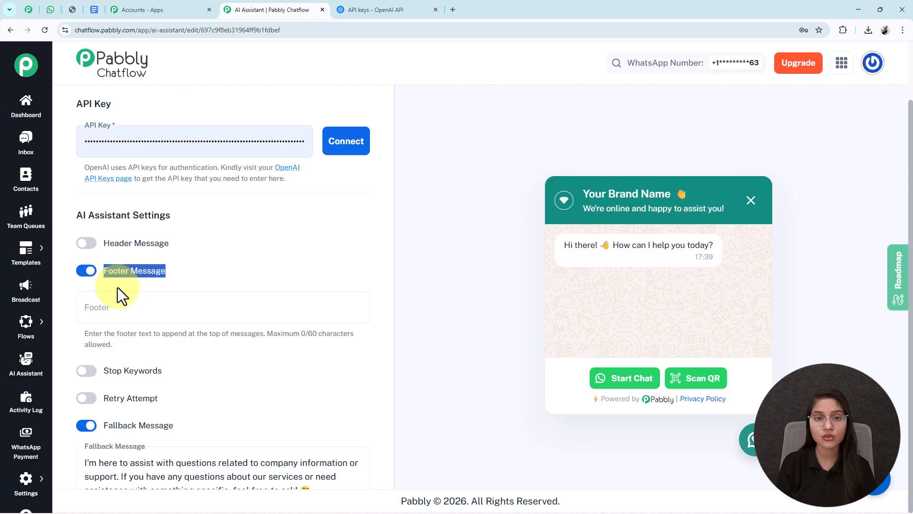
{"action": "left_click", "coordinate": [84, 272]}
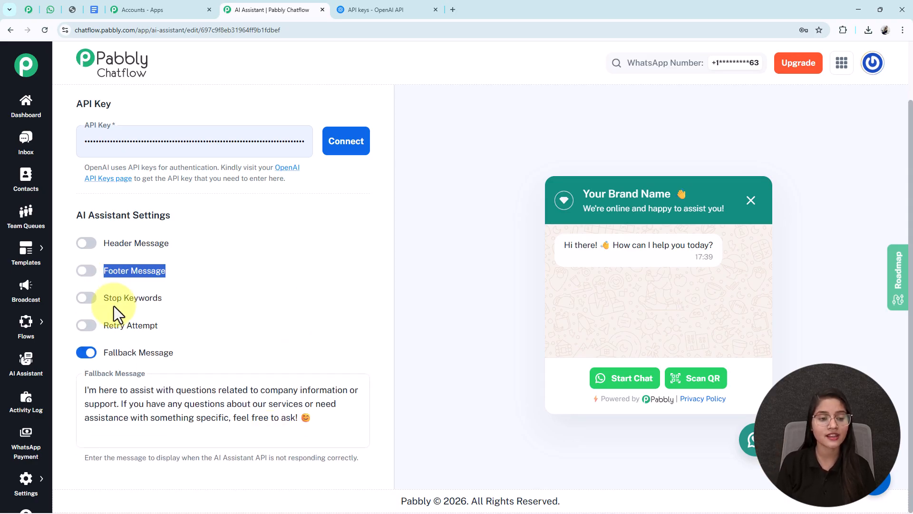
Preview the Stop Keywords and Retry Attempt settings, turn each back off, and check the fallback message text
{"action": "left_click", "coordinate": [88, 299]}
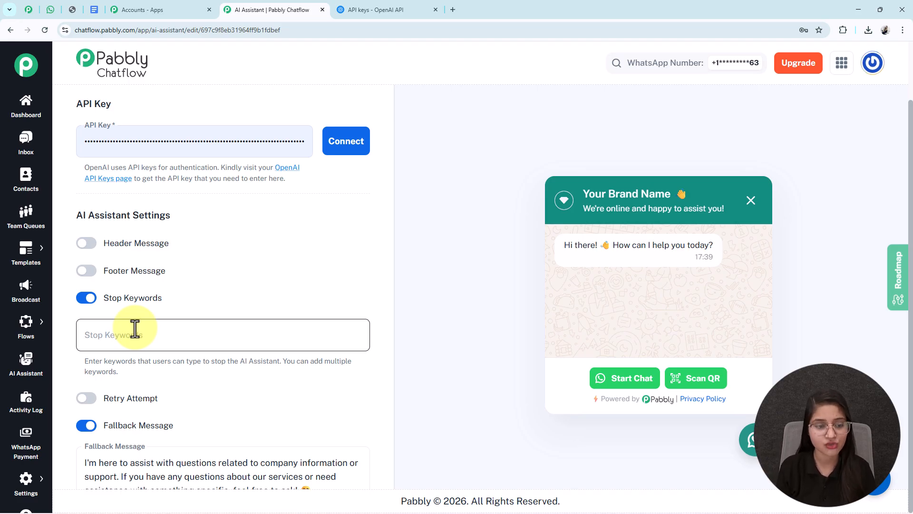
{"action": "scroll", "coordinate": [134, 327], "scroll_direction": "down", "scroll_amount": 2}
{"action": "left_click", "coordinate": [93, 229]}
{"action": "left_click", "coordinate": [97, 333]}
{"action": "scroll", "coordinate": [139, 338], "scroll_direction": "down", "scroll_amount": 1}
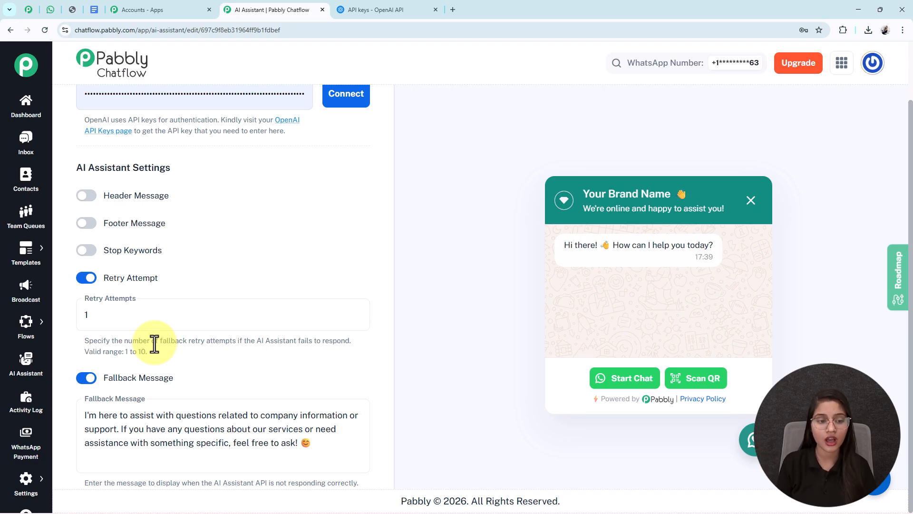
{"action": "left_click", "coordinate": [84, 280]}
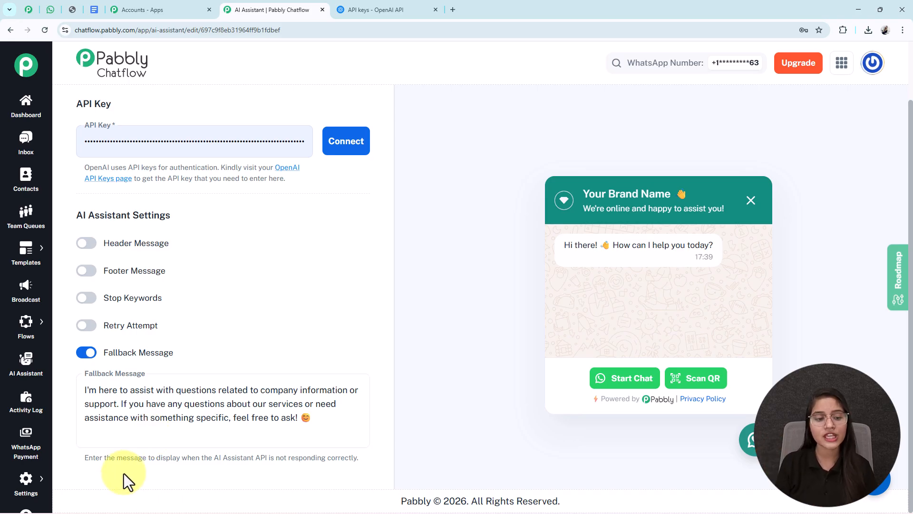
{"action": "triple_click", "coordinate": [120, 421]}
{"action": "left_click", "coordinate": [135, 434]}
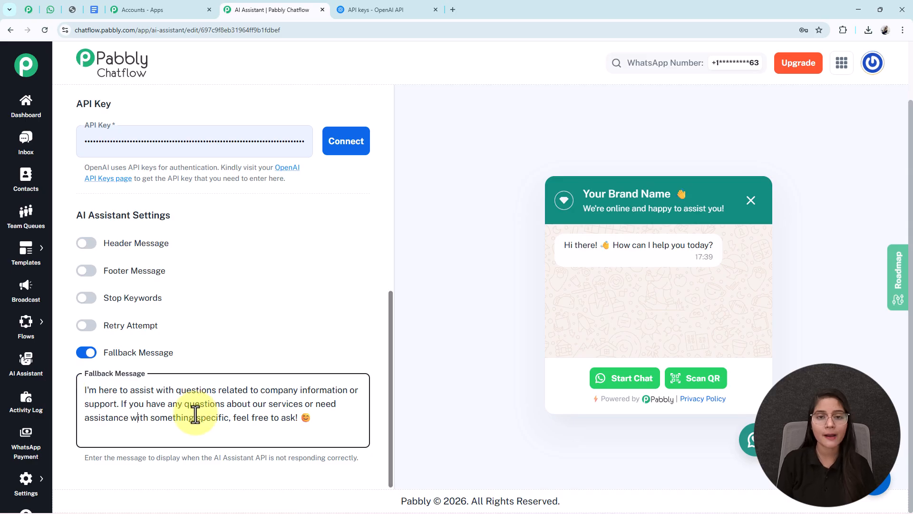
Open the assistant's Knowledge Source settings
{"action": "scroll", "coordinate": [194, 410], "scroll_direction": "up", "scroll_amount": 1}
{"action": "scroll", "coordinate": [194, 414], "scroll_direction": "up", "scroll_amount": 10}
{"action": "scroll", "coordinate": [279, 127], "scroll_direction": "up", "scroll_amount": 2}
{"action": "left_click", "coordinate": [259, 116]}
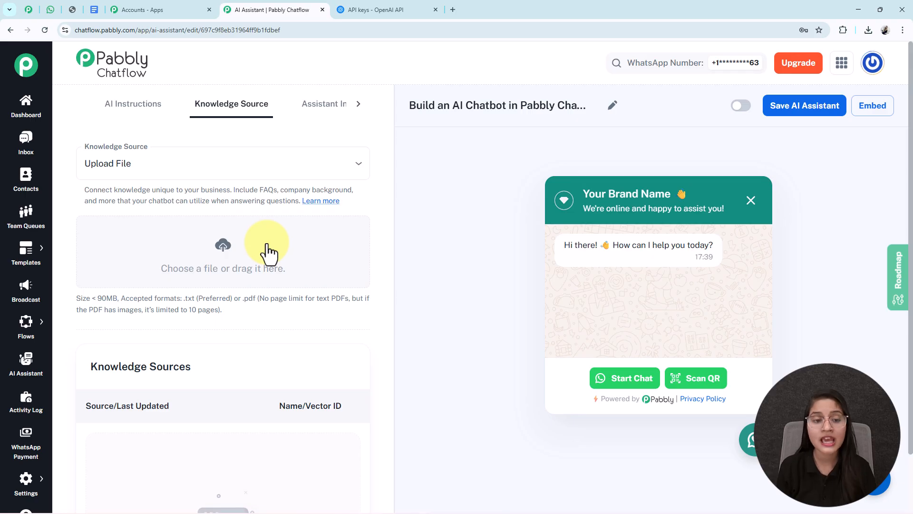
Switch to Google Docs and review the law firm knowledge base document, including its services, privacy and FAQ sections
{"action": "left_click", "coordinate": [87, 16]}
{"action": "scroll", "coordinate": [479, 316], "scroll_direction": "down", "scroll_amount": 8}
{"action": "scroll", "coordinate": [480, 316], "scroll_direction": "up", "scroll_amount": 11}
{"action": "scroll", "coordinate": [480, 317], "scroll_direction": "down", "scroll_amount": 9}
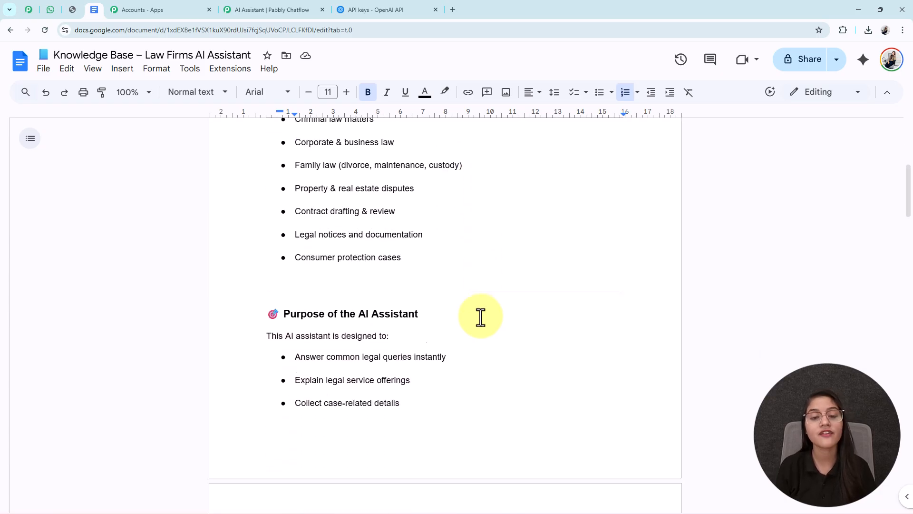
{"action": "scroll", "coordinate": [480, 316], "scroll_direction": "down", "scroll_amount": 5}
{"action": "scroll", "coordinate": [481, 317], "scroll_direction": "up", "scroll_amount": 10}
{"action": "scroll", "coordinate": [480, 316], "scroll_direction": "up", "scroll_amount": 2}
{"action": "scroll", "coordinate": [480, 316], "scroll_direction": "down", "scroll_amount": 10}
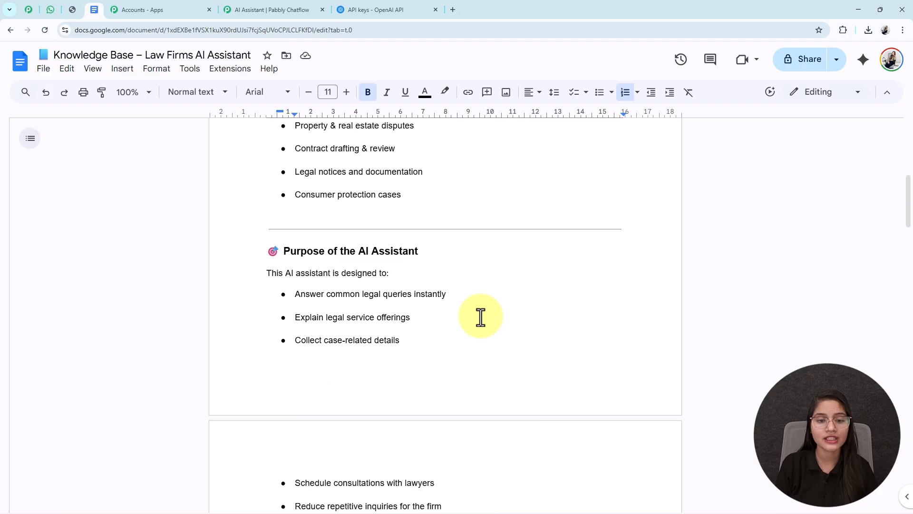
{"action": "scroll", "coordinate": [480, 316], "scroll_direction": "up", "scroll_amount": 1}
{"action": "scroll", "coordinate": [480, 317], "scroll_direction": "down", "scroll_amount": 12}
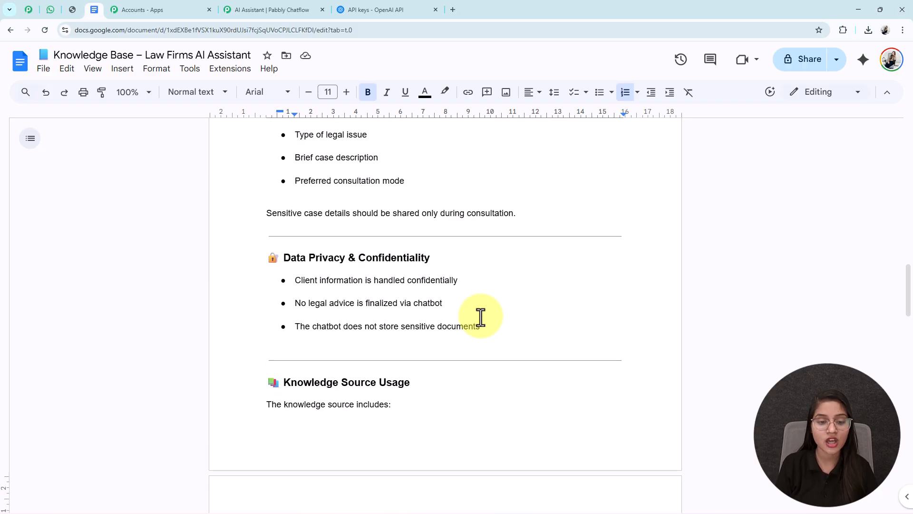
{"action": "scroll", "coordinate": [480, 316], "scroll_direction": "down", "scroll_amount": 9}
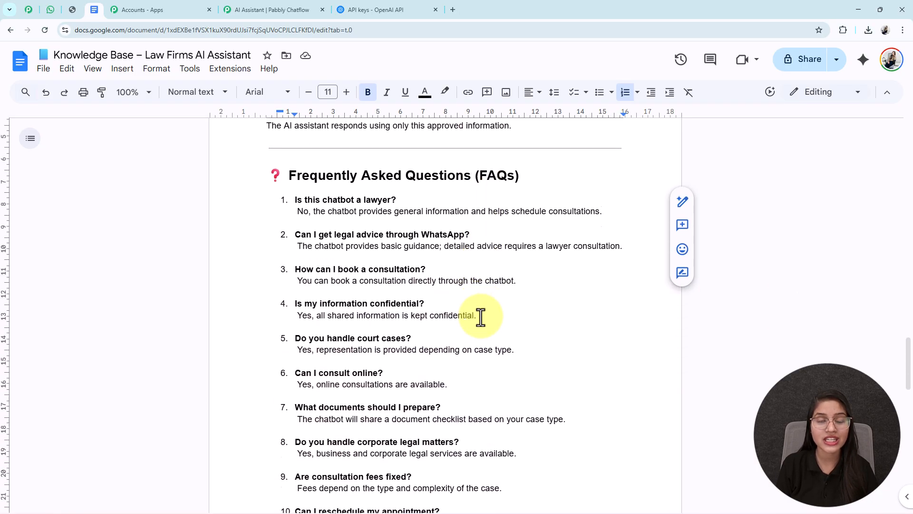
{"action": "scroll", "coordinate": [480, 316], "scroll_direction": "up", "scroll_amount": 20}
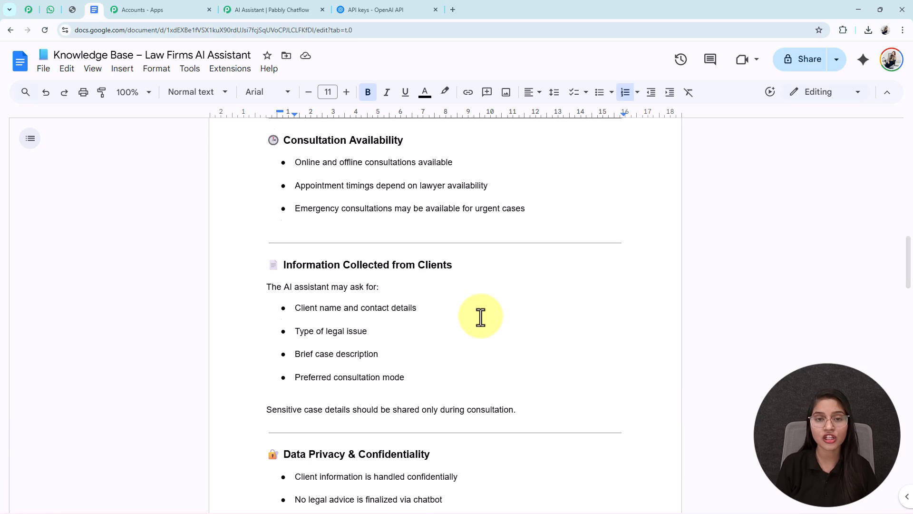
{"action": "scroll", "coordinate": [481, 316], "scroll_direction": "up", "scroll_amount": 5}
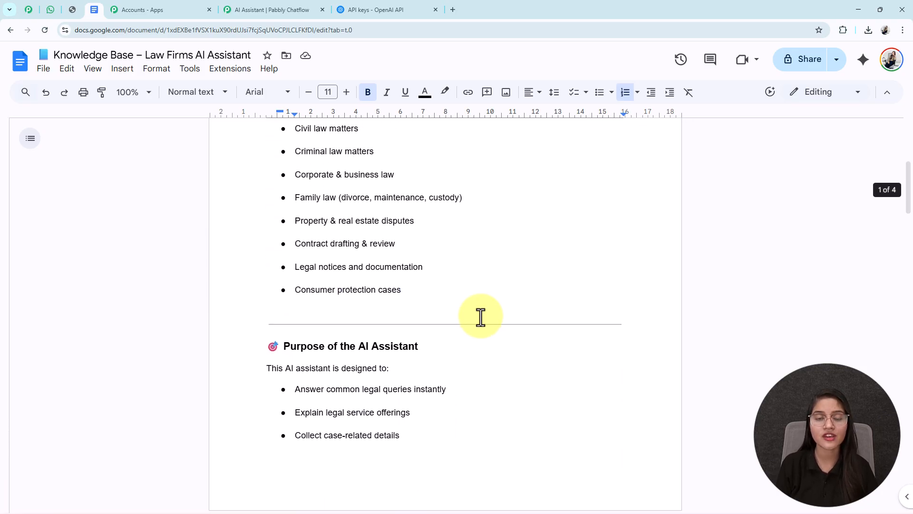
{"action": "scroll", "coordinate": [480, 316], "scroll_direction": "up", "scroll_amount": 6}
{"action": "scroll", "coordinate": [481, 316], "scroll_direction": "down", "scroll_amount": 1}
Download the knowledge base document as a PDF
{"action": "left_click", "coordinate": [43, 68]}
{"action": "mouse_move", "coordinate": [55, 195]}
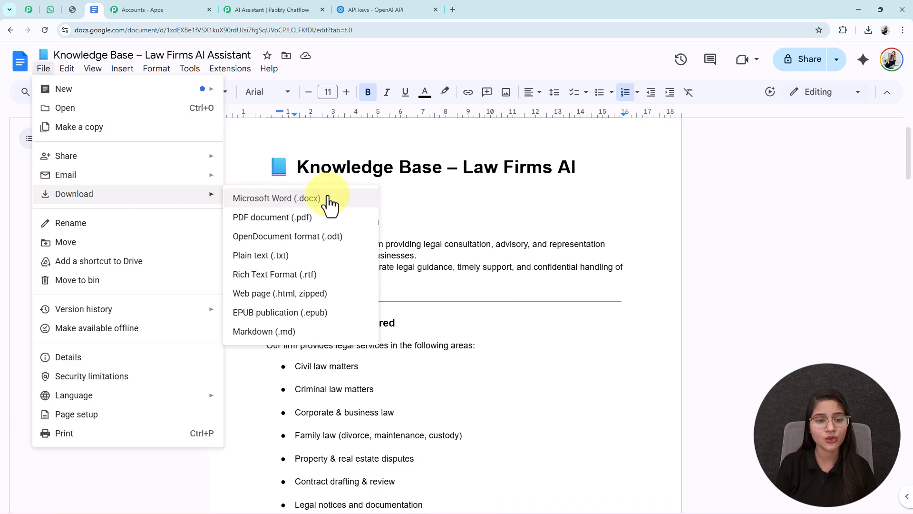
{"action": "left_click", "coordinate": [280, 217]}
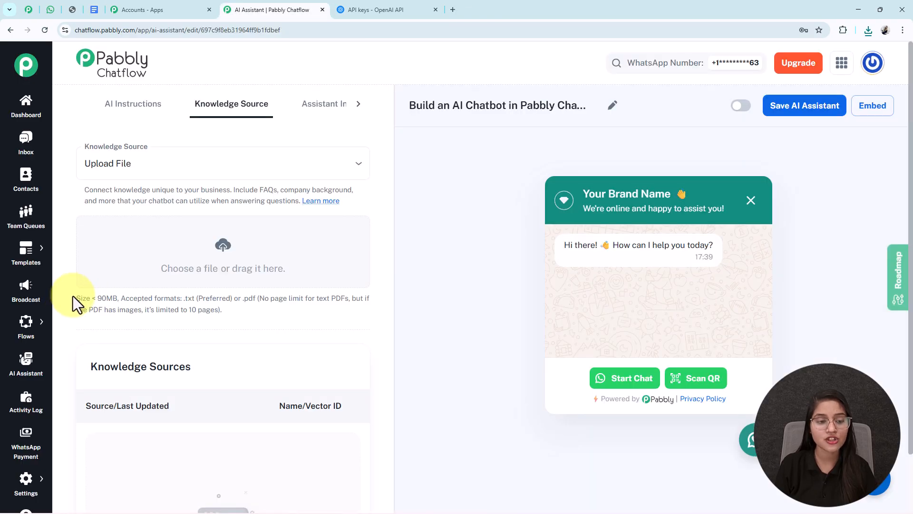
In Pabbly Chatflow, check the accepted file formats and upload the downloaded "Knowledge Base – Law Firms AI Assistant (1).pdf" as the knowledge source
{"action": "left_click_drag", "start_coordinate": [230, 312], "coordinate": [71, 301]}
{"action": "left_click", "coordinate": [106, 306]}
{"action": "scroll", "coordinate": [163, 302], "scroll_direction": "down", "scroll_amount": 2}
{"action": "scroll", "coordinate": [167, 311], "scroll_direction": "up", "scroll_amount": 2}
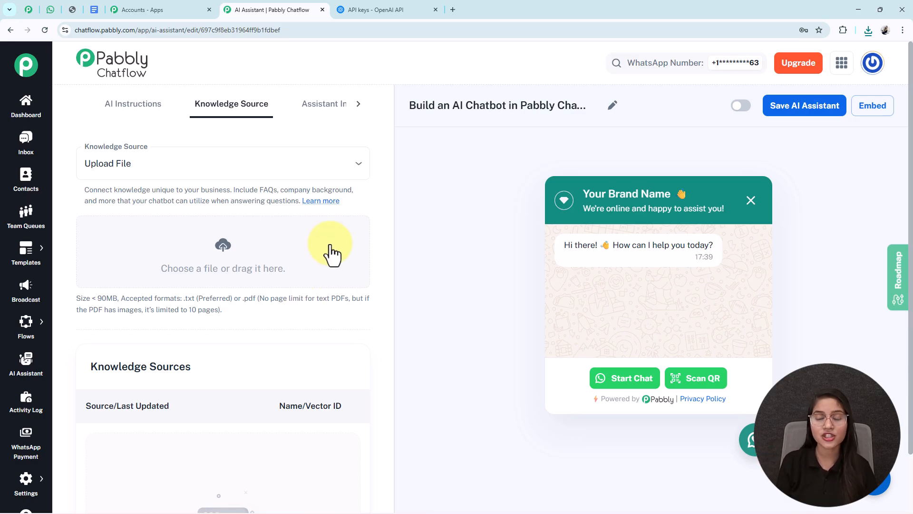
{"action": "left_click", "coordinate": [868, 30]}
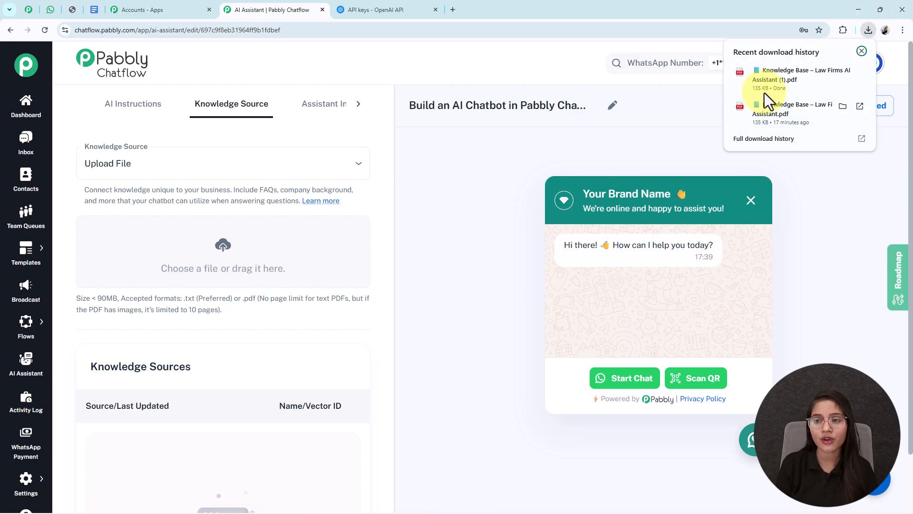
{"action": "left_click_drag", "start_coordinate": [800, 78], "coordinate": [211, 241]}
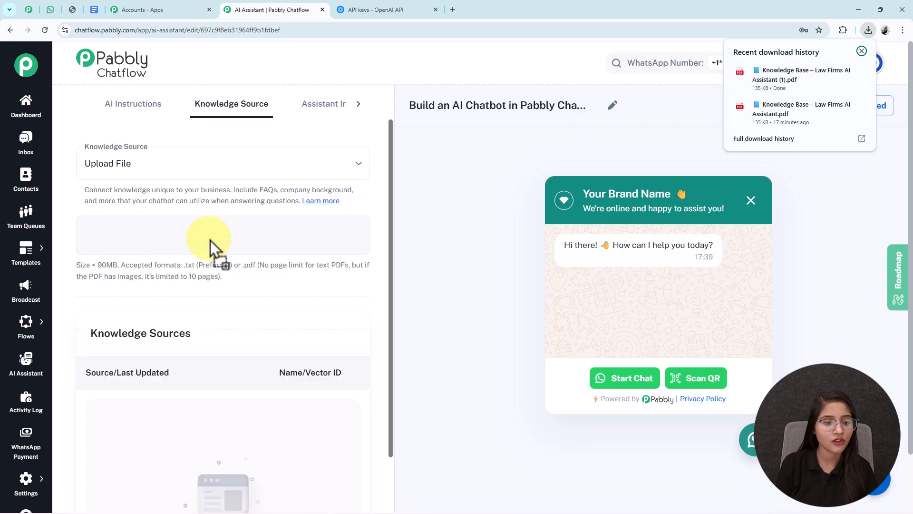
{"action": "scroll", "coordinate": [226, 300], "scroll_direction": "down", "scroll_amount": 3}
{"action": "scroll", "coordinate": [271, 336], "scroll_direction": "up", "scroll_amount": 4}
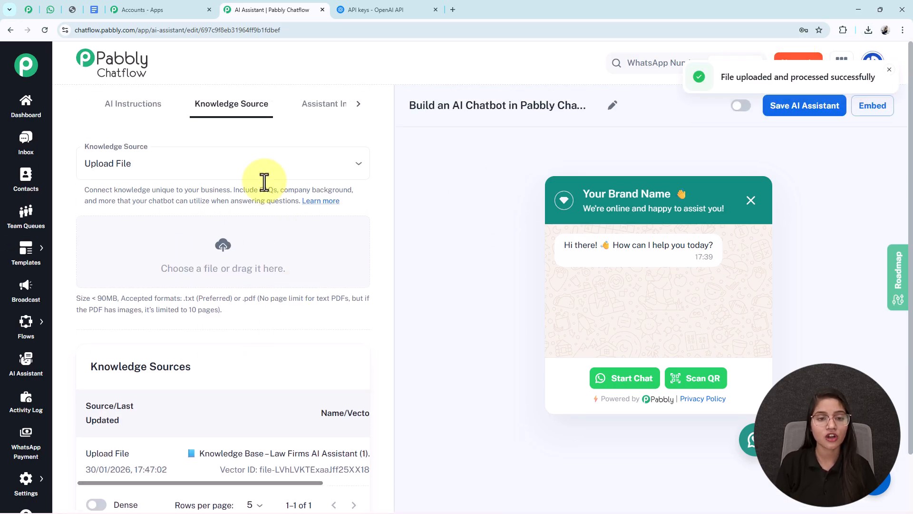
In the Assistant Interface settings, set the header display heading name to "AI Chatbot"
{"action": "left_click", "coordinate": [320, 111]}
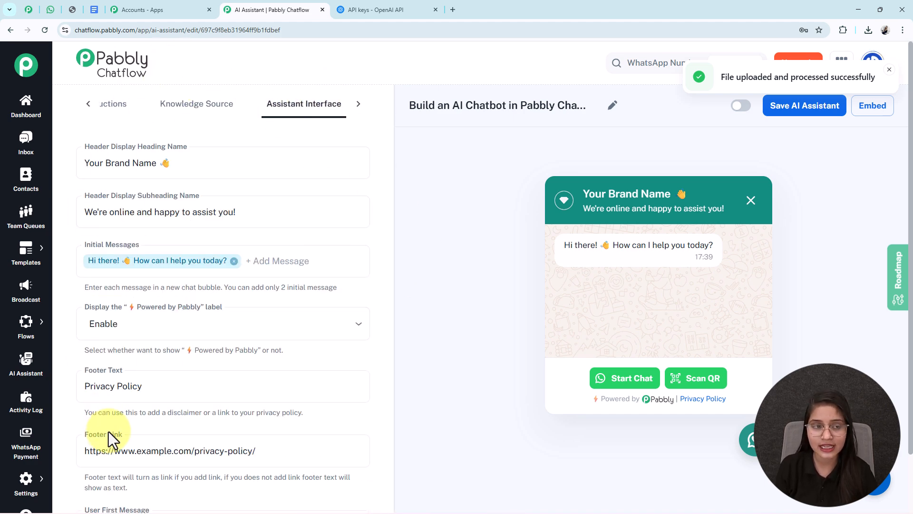
{"action": "left_click_drag", "start_coordinate": [175, 165], "coordinate": [64, 171]}
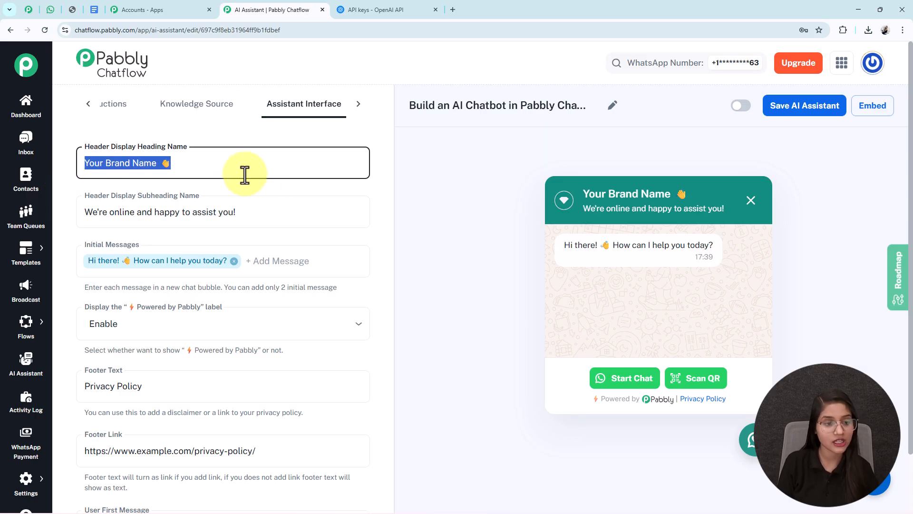
{"action": "type", "text": "AI Chatbot"}
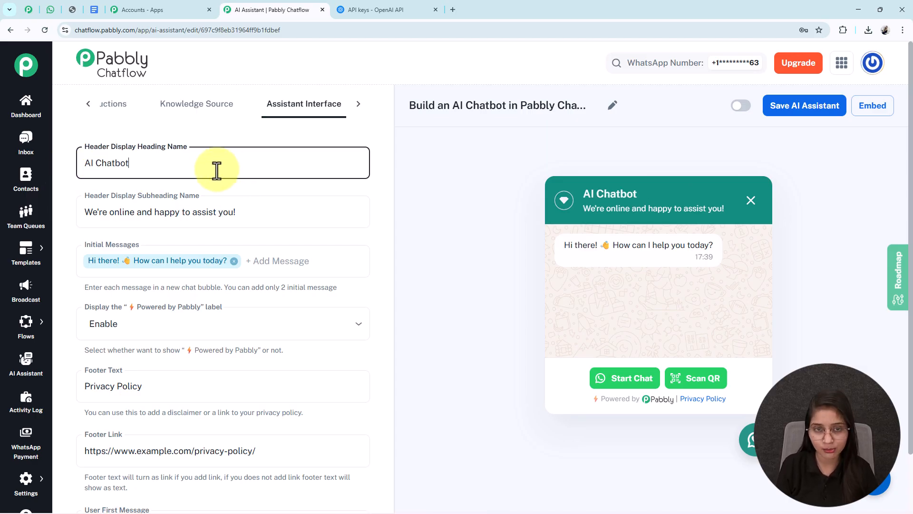
{"action": "left_click_drag", "start_coordinate": [165, 167], "coordinate": [71, 164]}
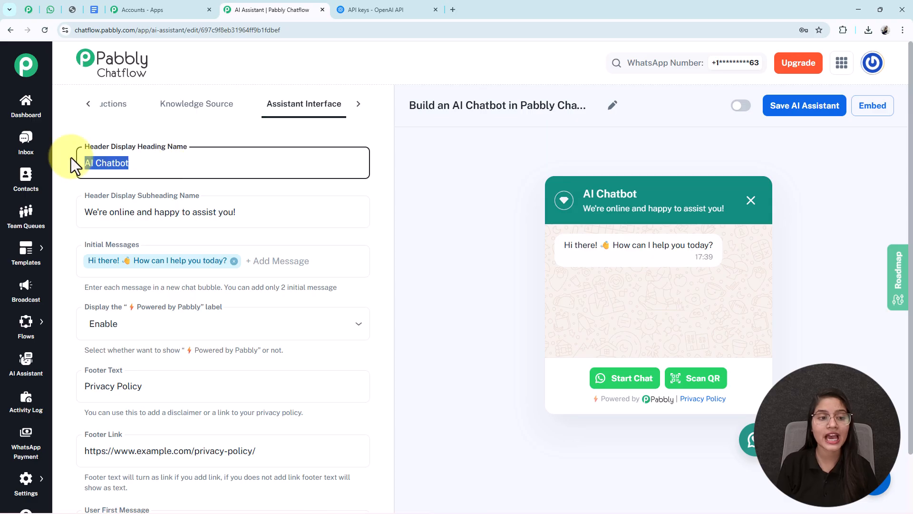
Review the header heading, header subheading and initial messages settings against the chatbot preview
{"action": "left_click", "coordinate": [276, 170]}
{"action": "left_click", "coordinate": [613, 193]}
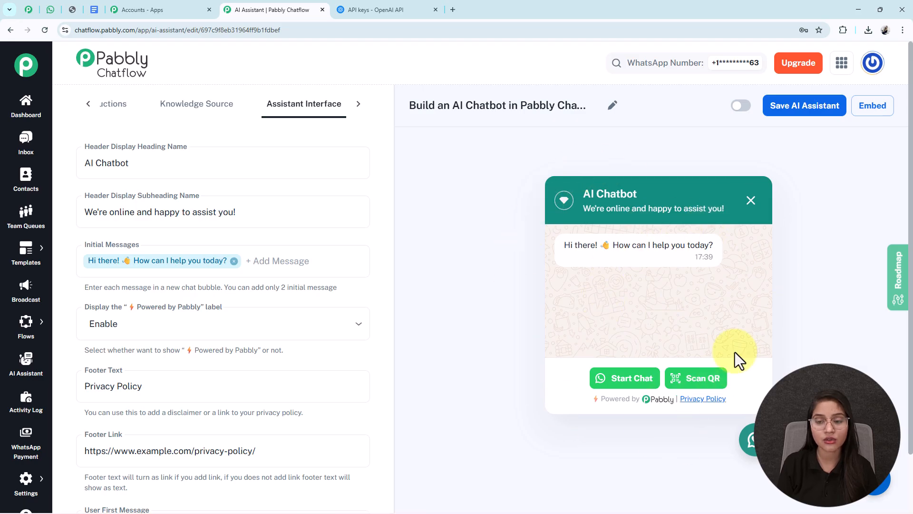
{"action": "scroll", "coordinate": [230, 245], "scroll_direction": "down", "scroll_amount": 1}
{"action": "left_click_drag", "start_coordinate": [273, 189], "coordinate": [58, 194]}
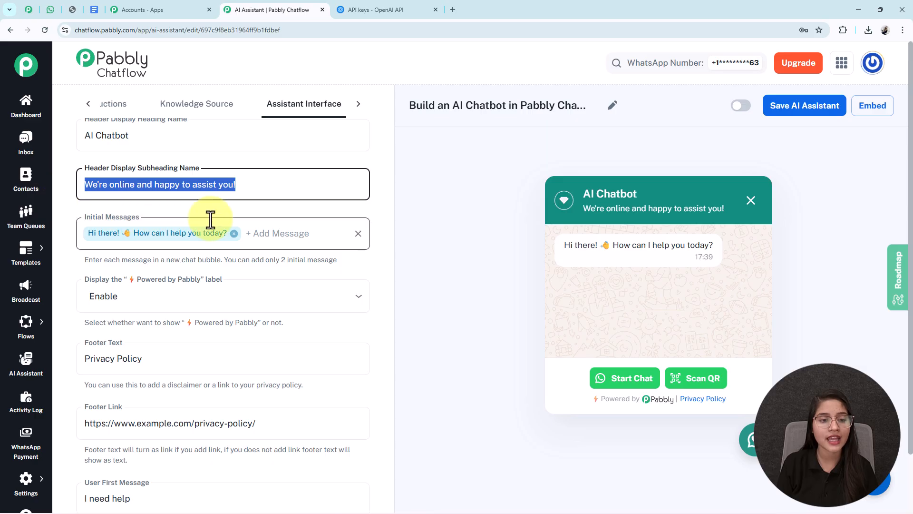
{"action": "scroll", "coordinate": [190, 219], "scroll_direction": "down", "scroll_amount": 2}
{"action": "scroll", "coordinate": [162, 223], "scroll_direction": "up", "scroll_amount": 1}
{"action": "left_click", "coordinate": [173, 232]}
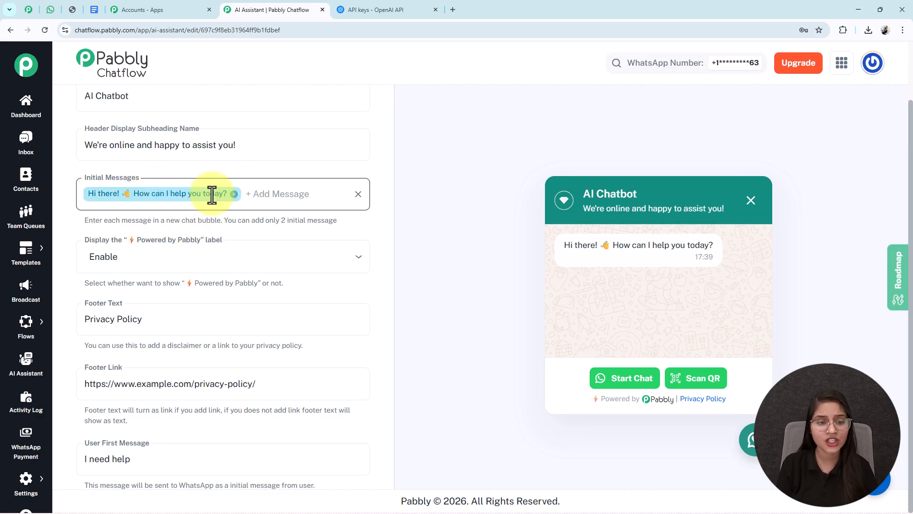
{"action": "scroll", "coordinate": [180, 224], "scroll_direction": "down", "scroll_amount": 1}
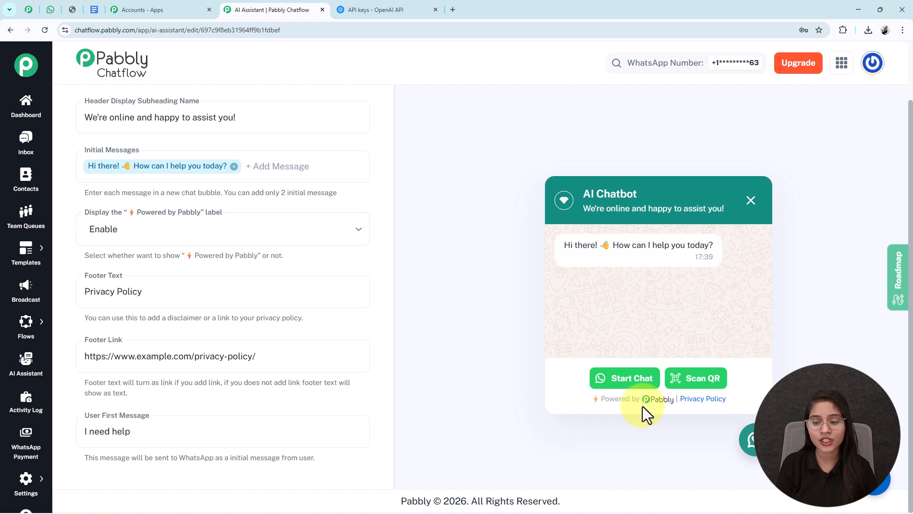
Review the "Powered by Pabbly" label options and footer fields, and set the user first message to "Hello"
{"action": "left_click", "coordinate": [207, 236]}
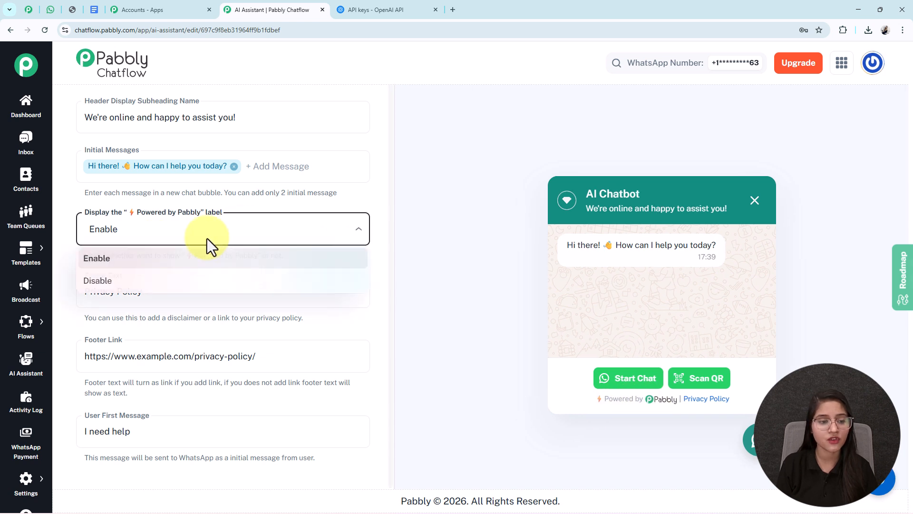
{"action": "left_click", "coordinate": [169, 320]}
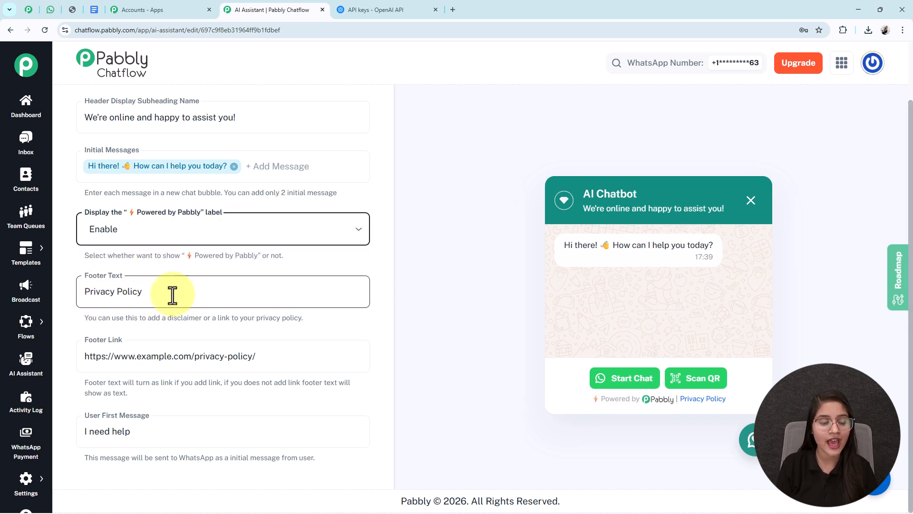
{"action": "left_click_drag", "start_coordinate": [185, 295], "coordinate": [59, 289]}
{"action": "triple_click", "coordinate": [156, 359]}
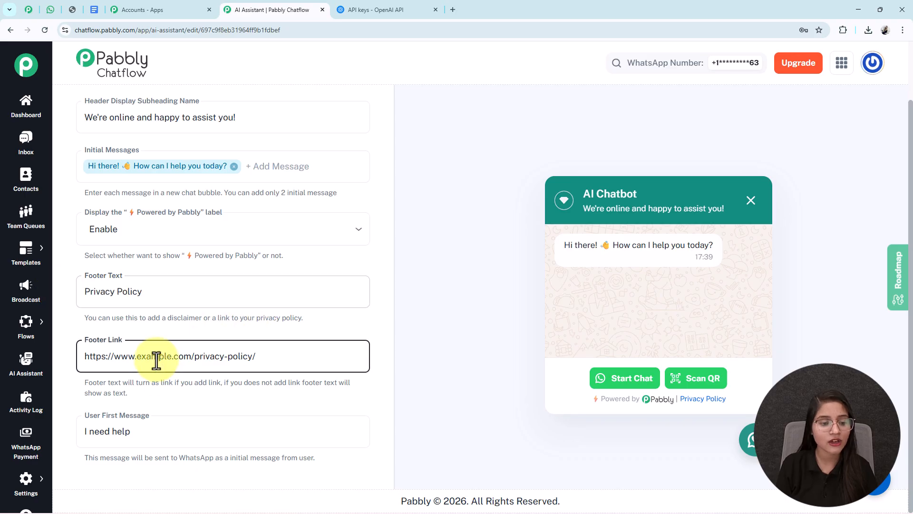
{"action": "left_click_drag", "start_coordinate": [138, 433], "coordinate": [56, 427]}
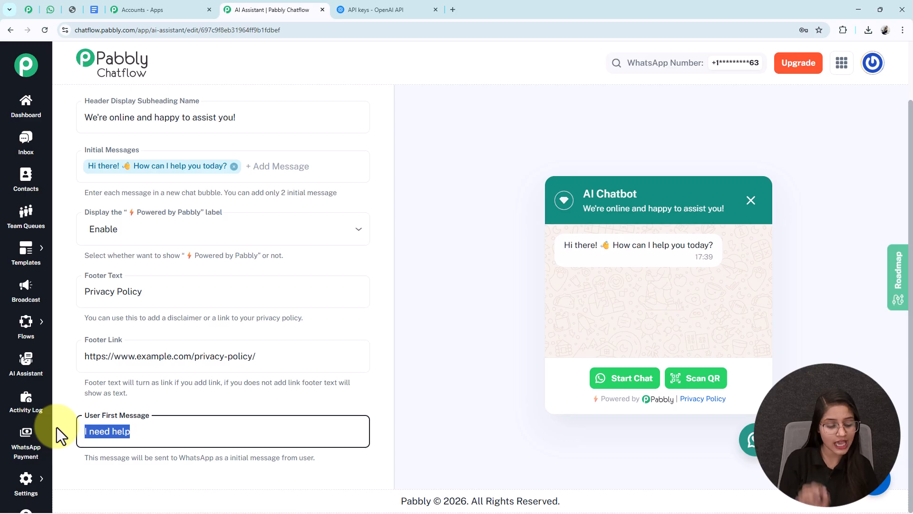
{"action": "type", "text": "Hello"}
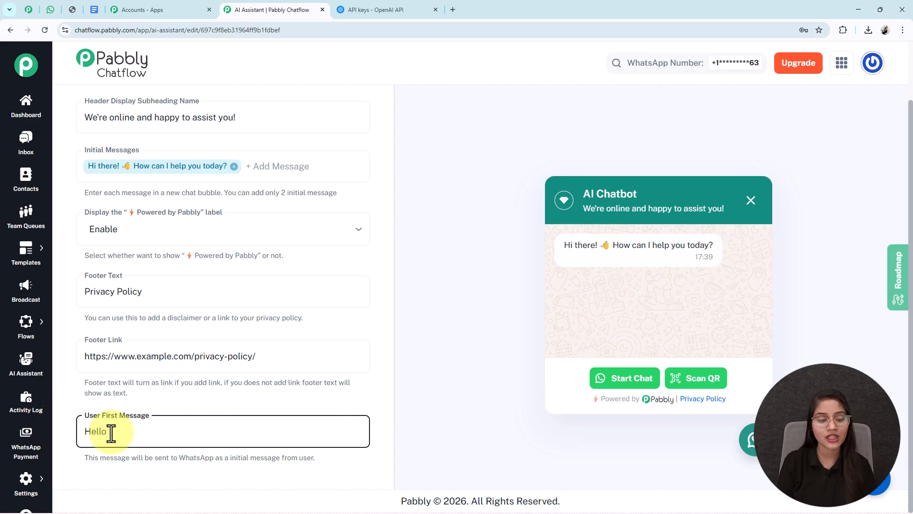
Review the Styling settings for theme, colors and pictures, and activate and save the AI assistant
{"action": "scroll", "coordinate": [204, 428], "scroll_direction": "up", "scroll_amount": 1}
{"action": "scroll", "coordinate": [358, 265], "scroll_direction": "up", "scroll_amount": 1}
{"action": "left_click", "coordinate": [368, 104]}
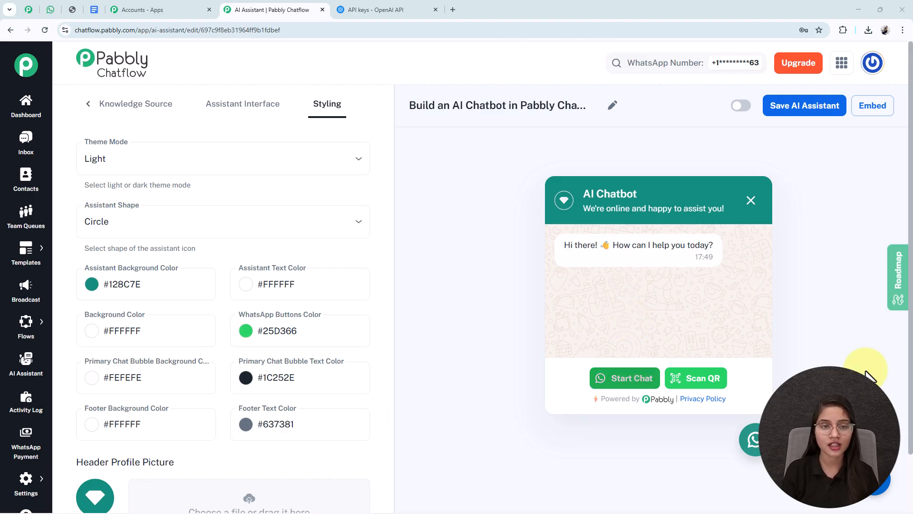
{"action": "scroll", "coordinate": [285, 276], "scroll_direction": "down", "scroll_amount": 4}
{"action": "scroll", "coordinate": [163, 351], "scroll_direction": "down", "scroll_amount": 1}
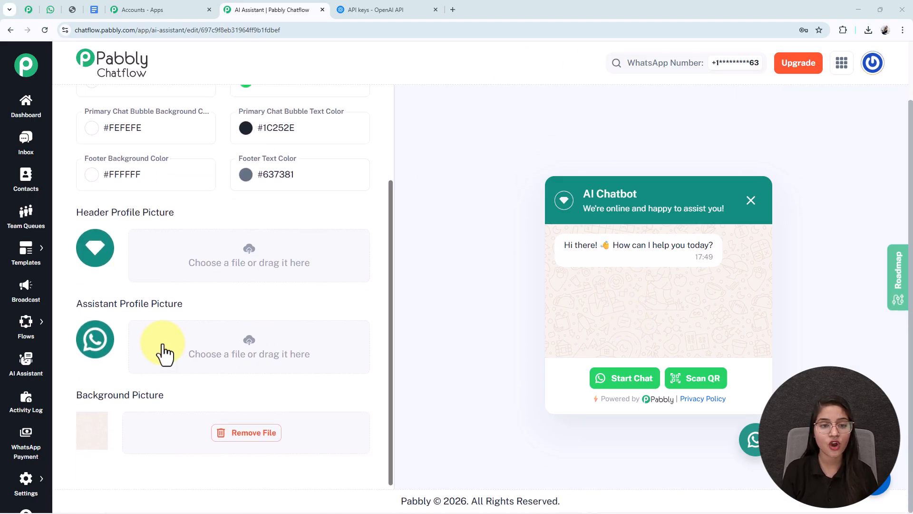
{"action": "scroll", "coordinate": [206, 201], "scroll_direction": "up", "scroll_amount": 5}
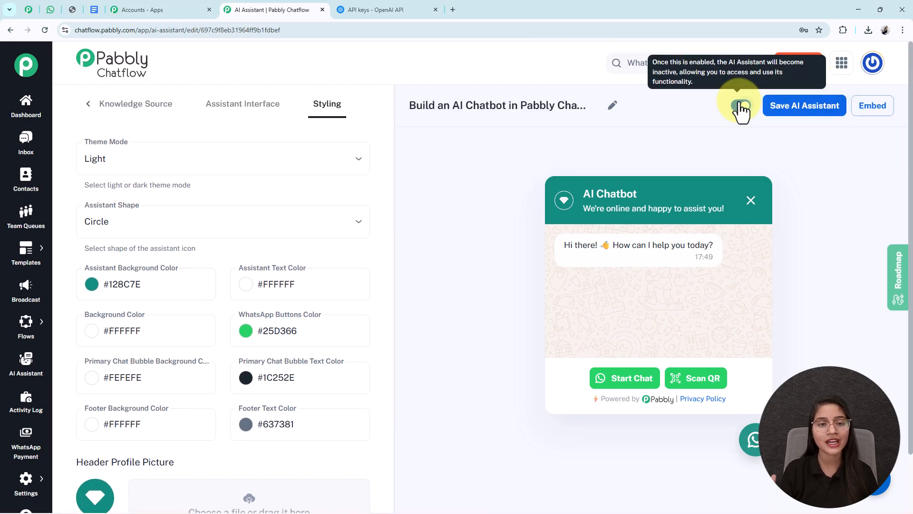
{"action": "left_click", "coordinate": [782, 116]}
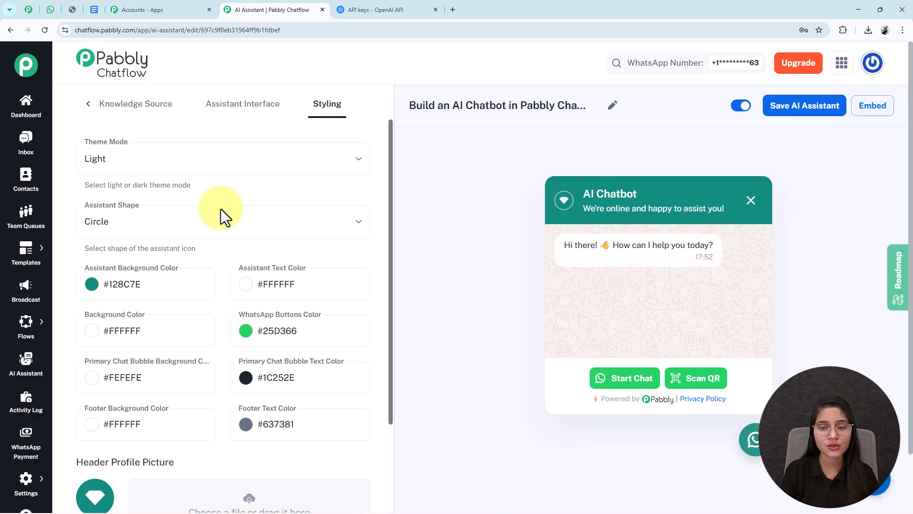
Open Inbox Settings in a new browser tab and go to the AI Auto-Reply Settings section
{"action": "mouse_move", "coordinate": [25, 483]}
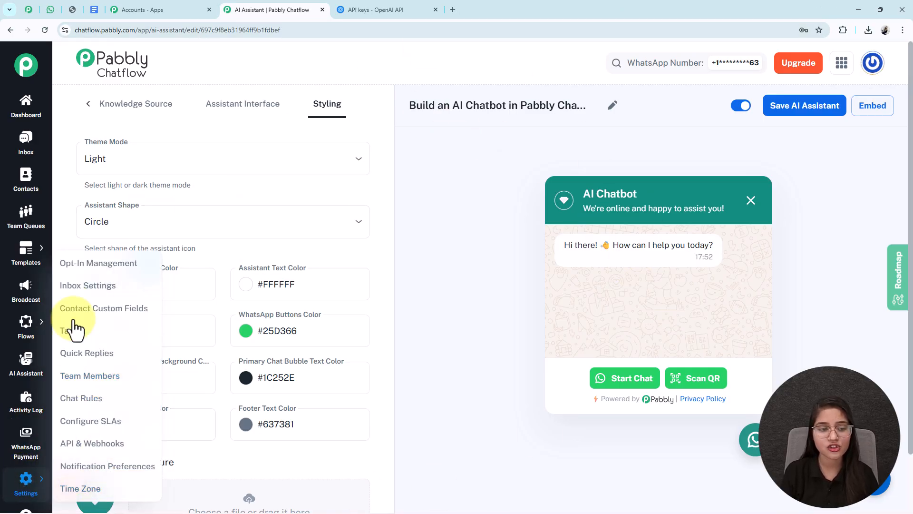
{"action": "right_click", "coordinate": [79, 290]}
{"action": "left_click", "coordinate": [96, 302]}
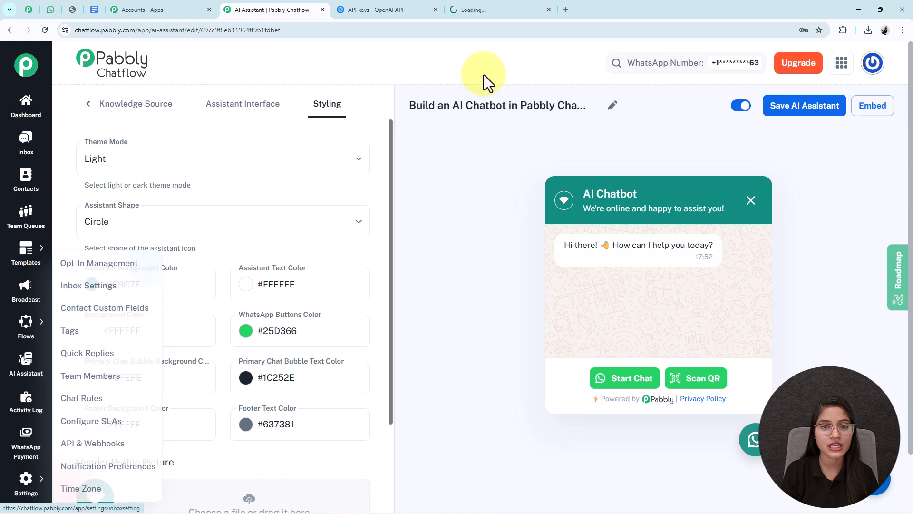
{"action": "left_click", "coordinate": [489, 8]}
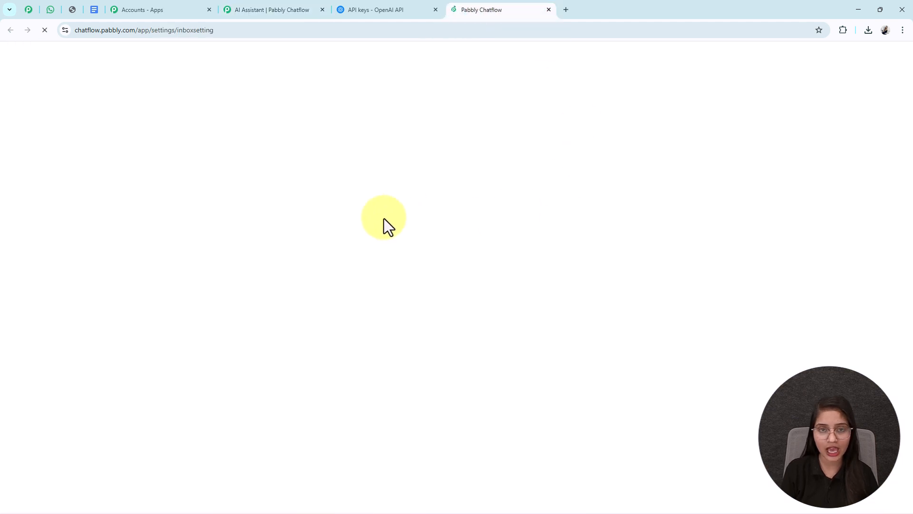
{"action": "scroll", "coordinate": [383, 218], "scroll_direction": "down", "scroll_amount": 15}
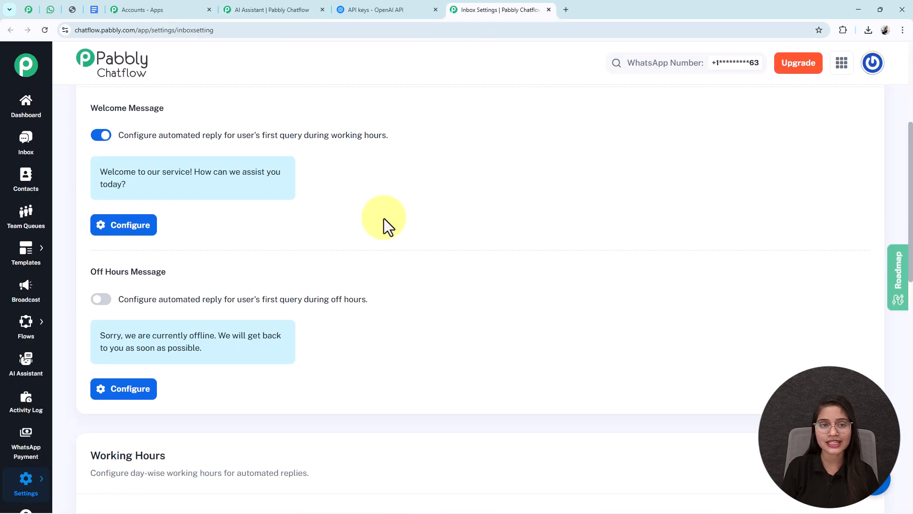
{"action": "scroll", "coordinate": [384, 218], "scroll_direction": "down", "scroll_amount": 2}
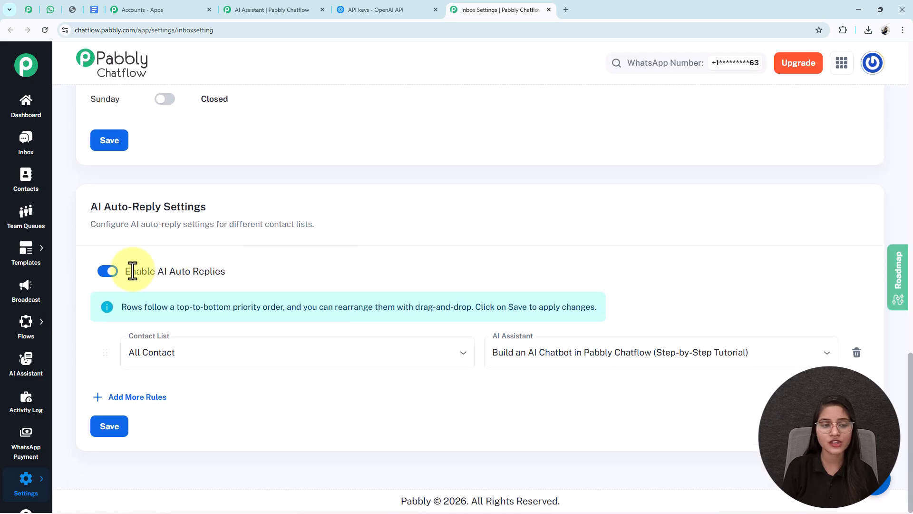
Assign "Build an AI Chatbot in Pabbly Chatflow (Step-by-Step Tutorial)" to the "All Contact" list for AI auto-replies and save the settings
{"action": "left_click_drag", "start_coordinate": [238, 204], "coordinate": [76, 205]}
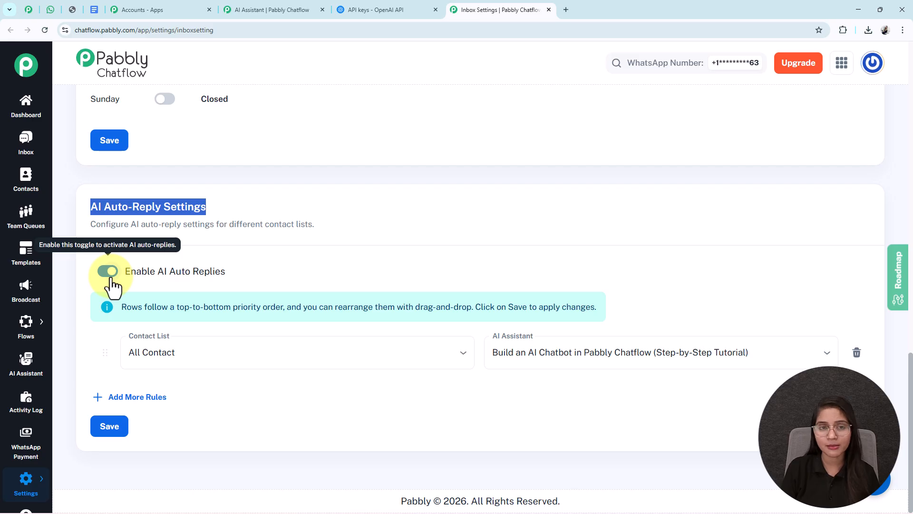
{"action": "left_click", "coordinate": [224, 361]}
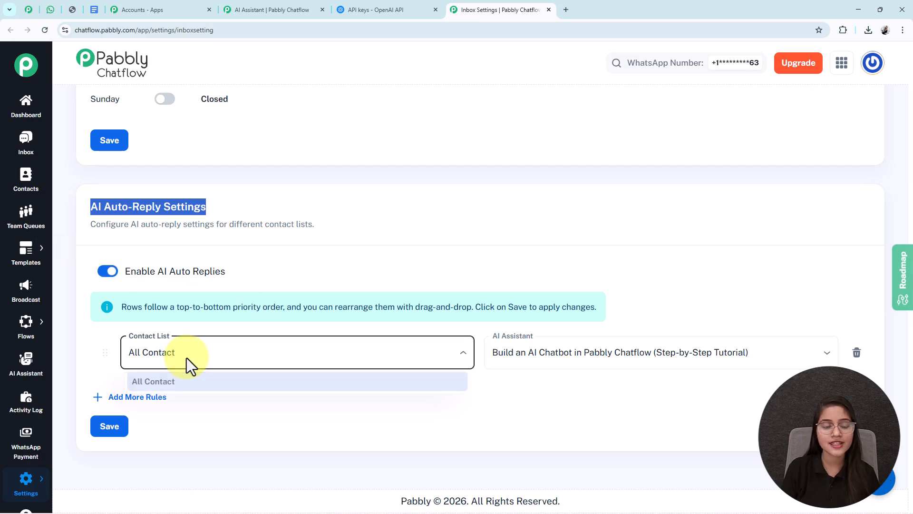
{"action": "left_click", "coordinate": [167, 385]}
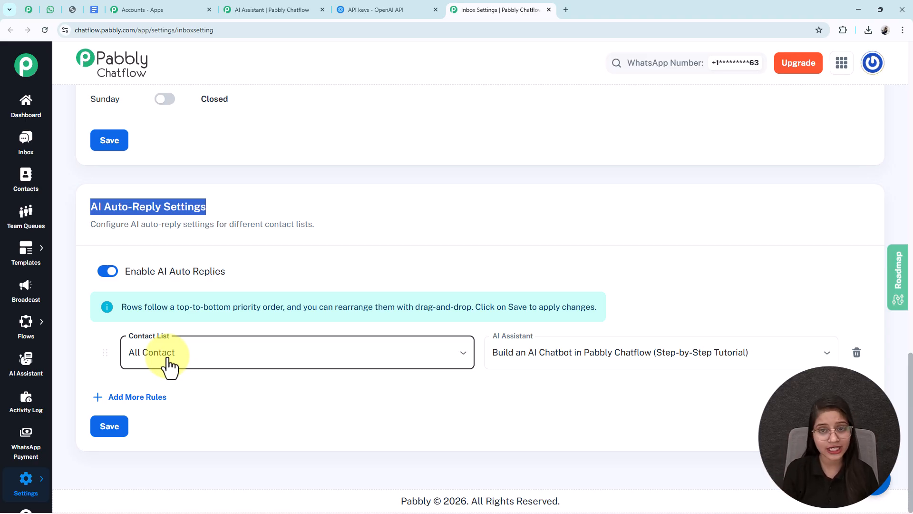
{"action": "left_click", "coordinate": [559, 364]}
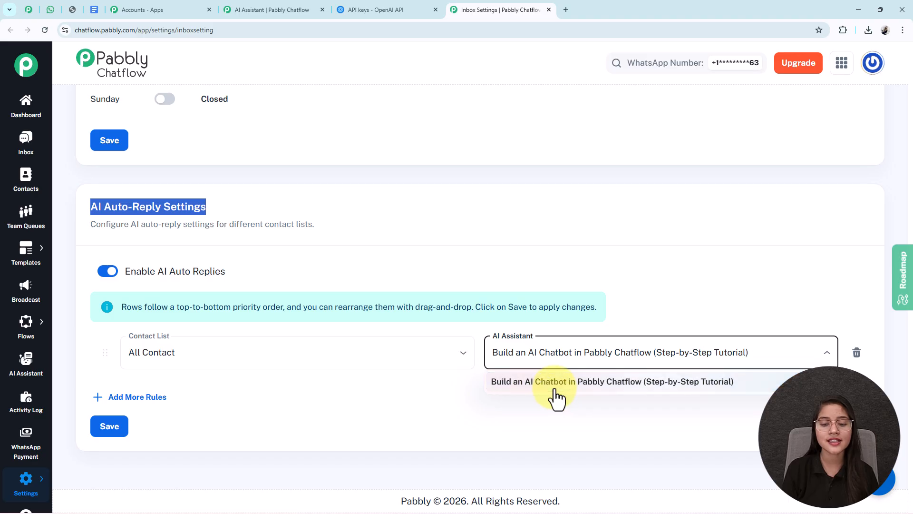
{"action": "left_click", "coordinate": [542, 380]}
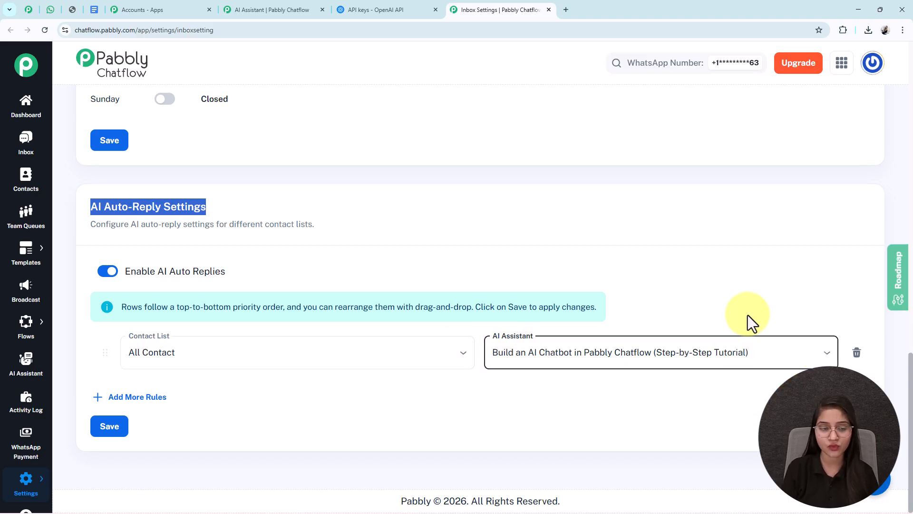
{"action": "left_click", "coordinate": [118, 433]}
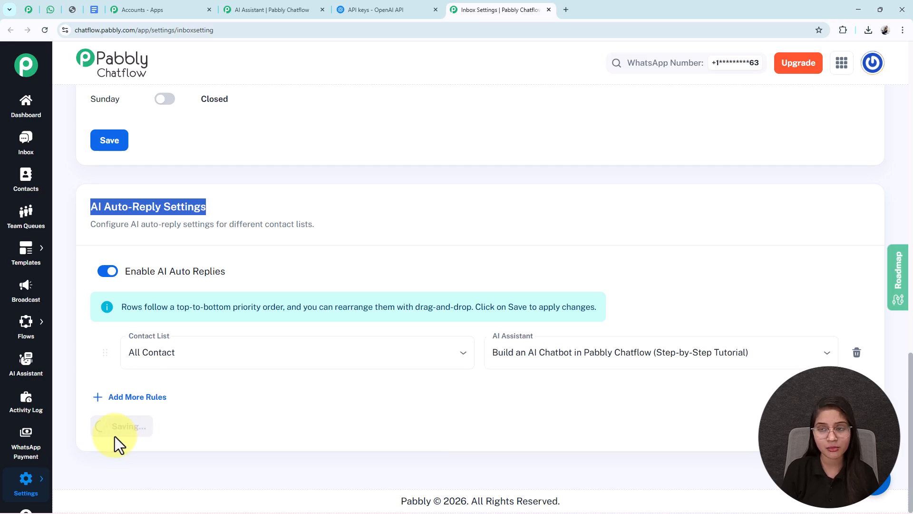
{"action": "left_click_drag", "start_coordinate": [740, 72], "coordinate": [883, 72]}
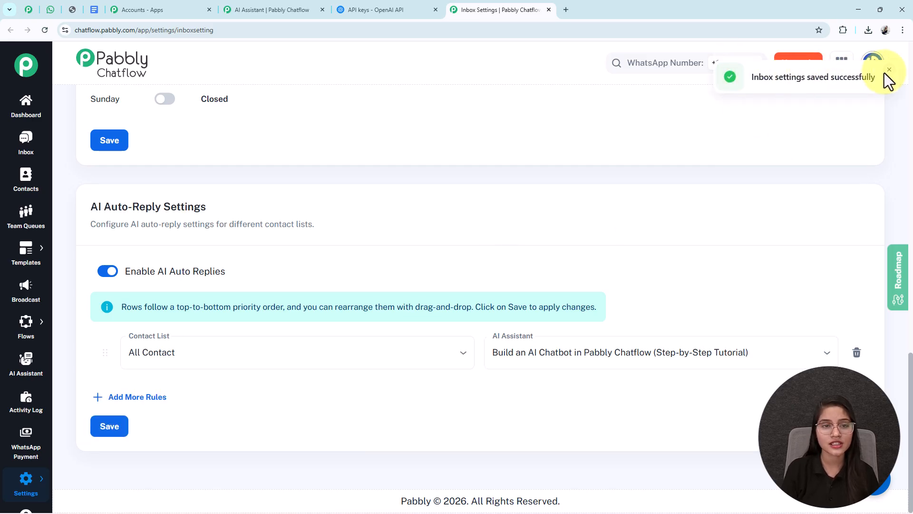
Switch to WhatsApp Web and review the AI Assistant's replies about services, the firm and booking a consultation
{"action": "left_click", "coordinate": [252, 4]}
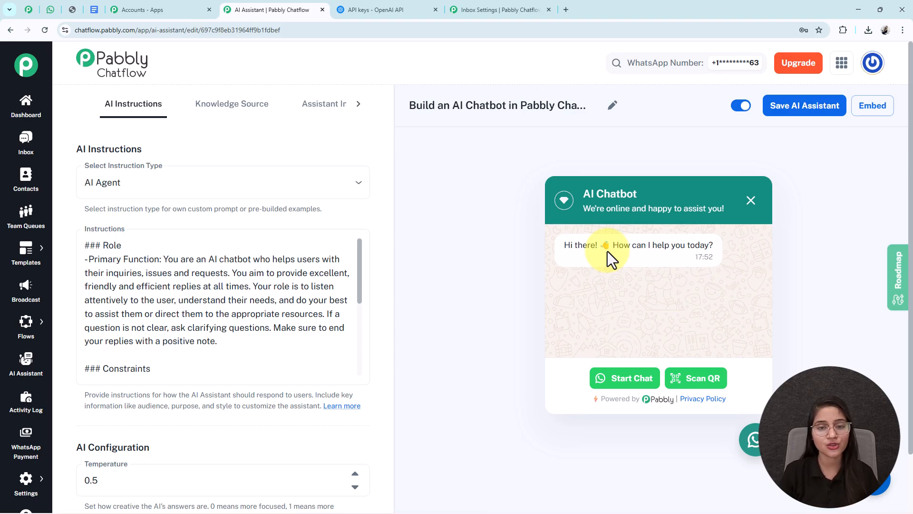
{"action": "left_click", "coordinate": [50, 9]}
{"action": "scroll", "coordinate": [592, 325], "scroll_direction": "up", "scroll_amount": 4}
{"action": "scroll", "coordinate": [592, 326], "scroll_direction": "down", "scroll_amount": 4}
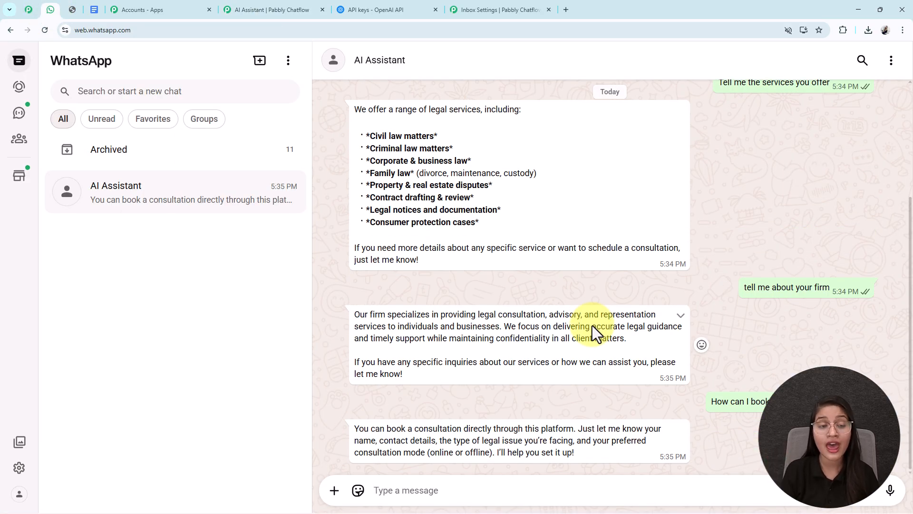
View the Pabbly coupon code image in its open browser tab
{"action": "left_click", "coordinate": [276, 13]}
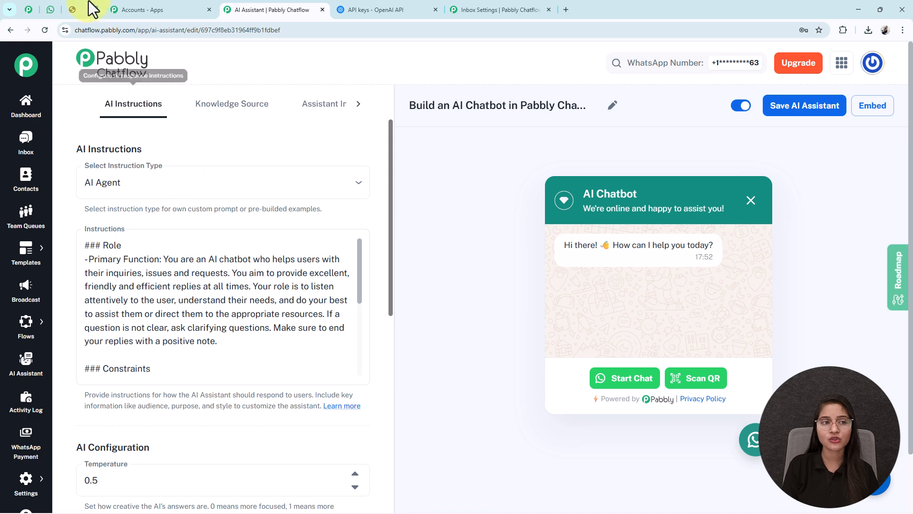
{"action": "left_click", "coordinate": [73, 9]}
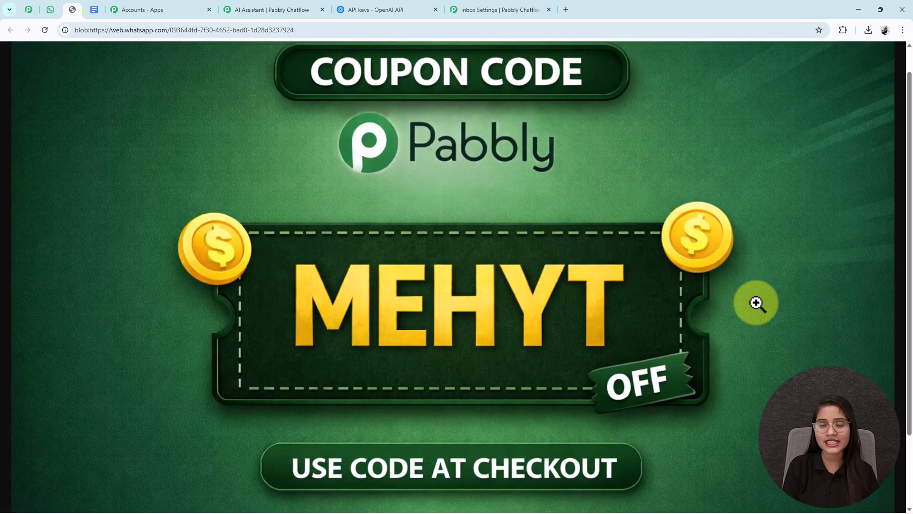